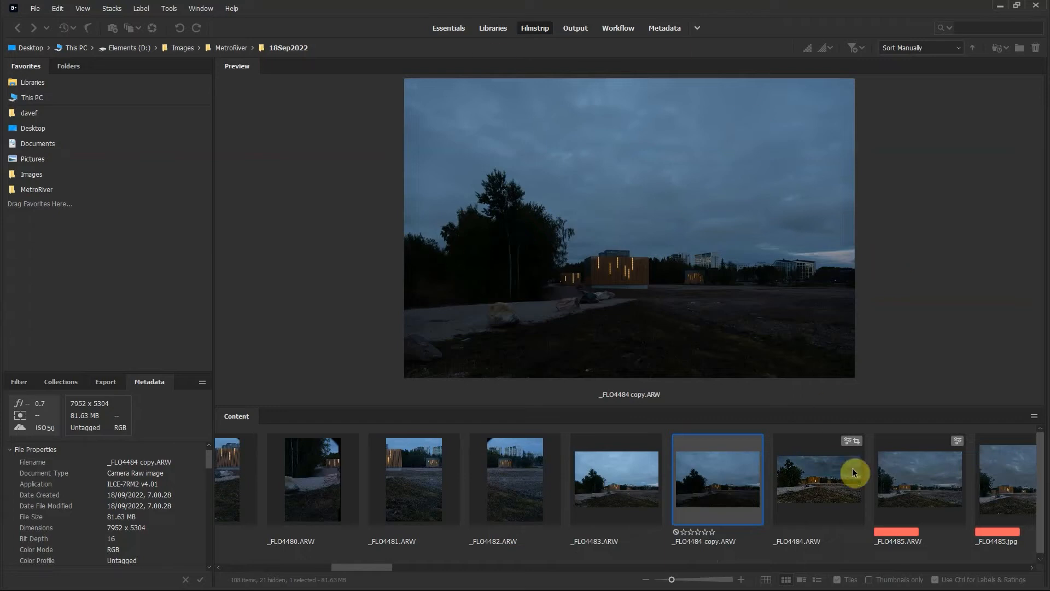
- Preview the edited _FLO4484.ARW for comparison and open the unedited _FLO4484 copy.ARW in Camera Raw
{"action": "left_click", "coordinate": [828, 493]}
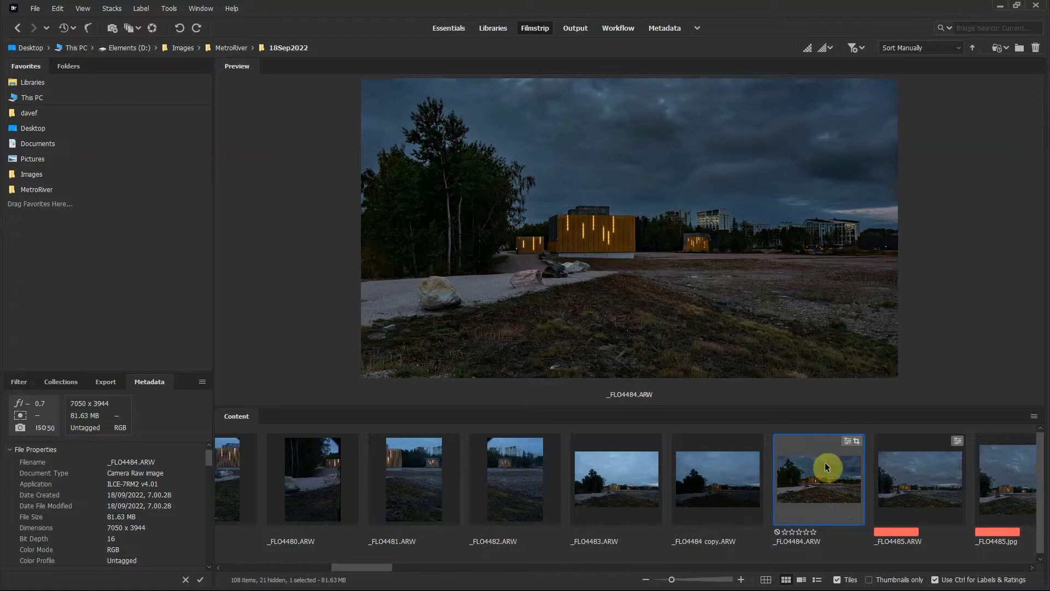
{"action": "left_click", "coordinate": [718, 482]}
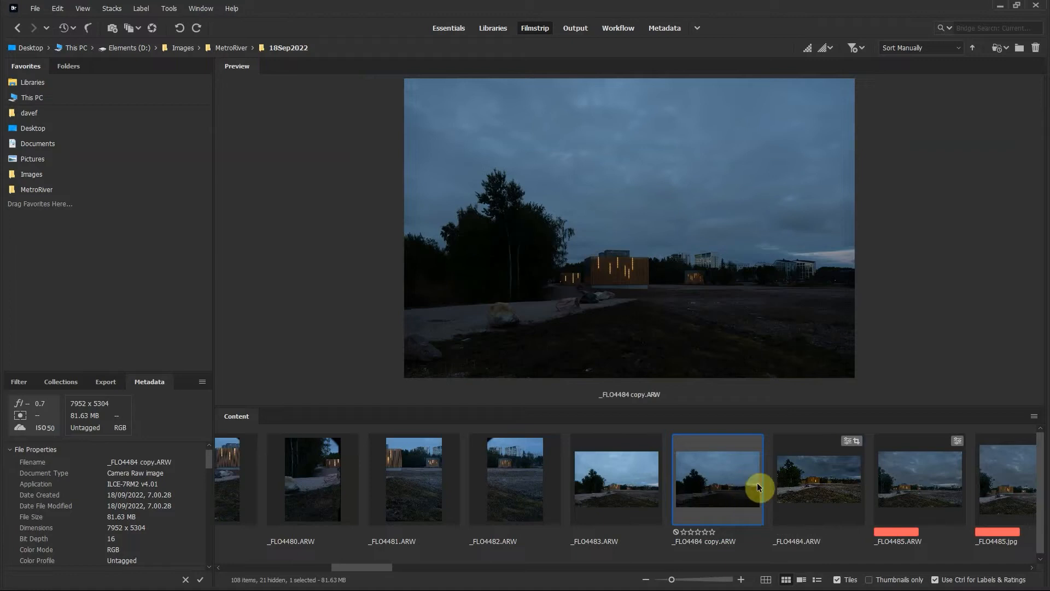
{"action": "double_click", "coordinate": [721, 481]}
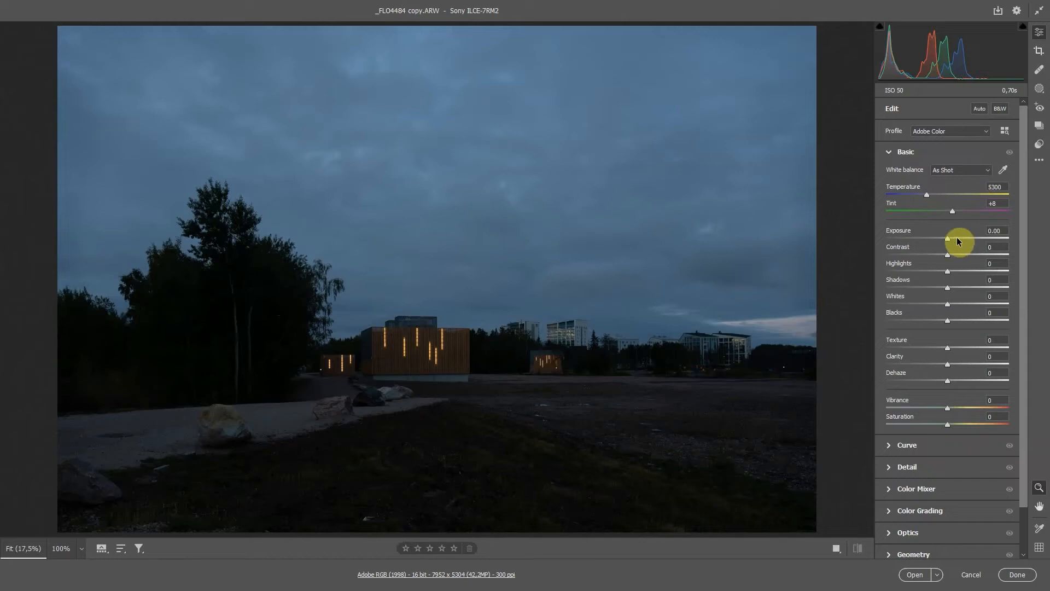
- Crop the photo to about 7279 x 4087 pixels, trimming the upper sky and the left edge
{"action": "left_click", "coordinate": [1039, 51]}
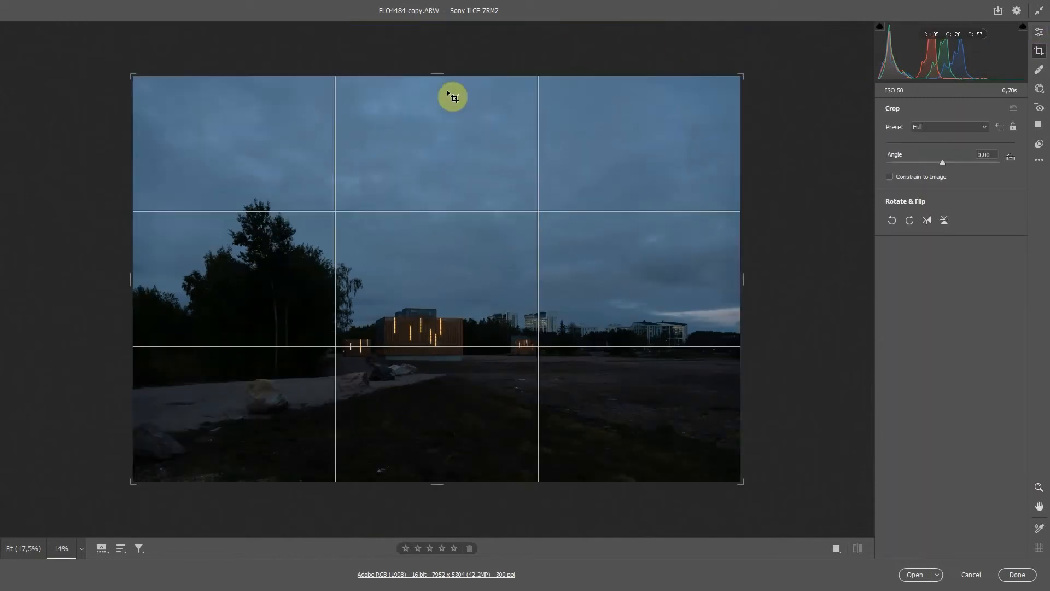
{"action": "left_click_drag", "start_coordinate": [434, 76], "coordinate": [434, 118]}
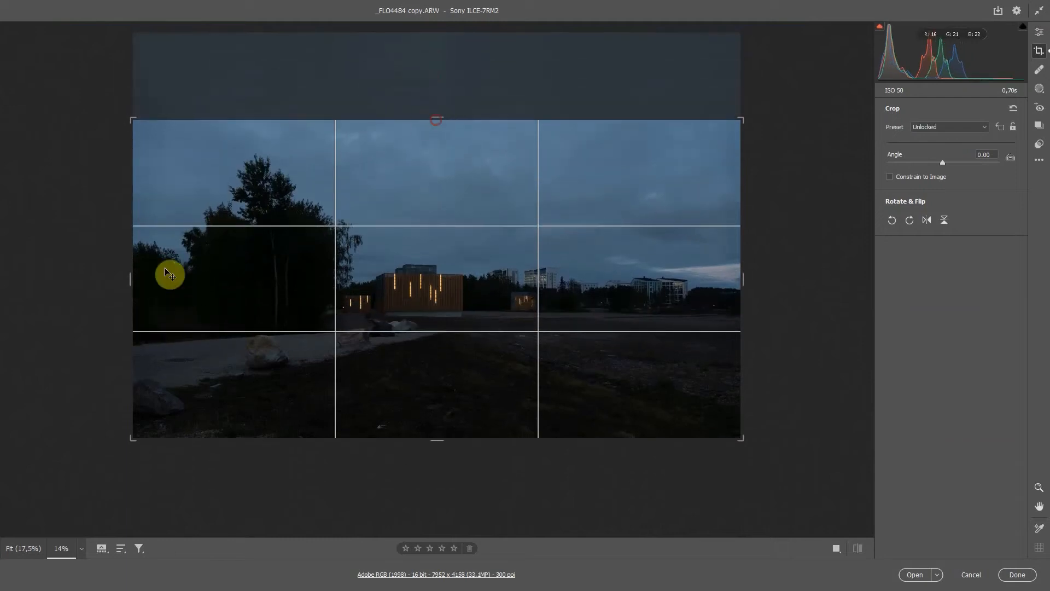
{"action": "left_click_drag", "start_coordinate": [129, 284], "coordinate": [159, 284]}
{"action": "left_click_drag", "start_coordinate": [434, 438], "coordinate": [444, 433]}
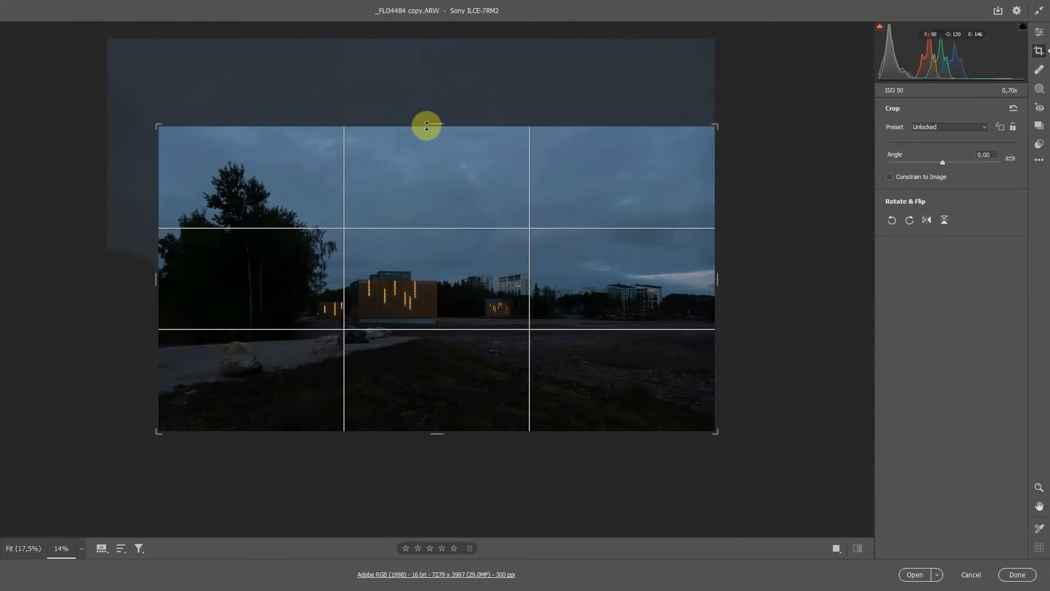
{"action": "left_click_drag", "start_coordinate": [441, 122], "coordinate": [441, 114]}
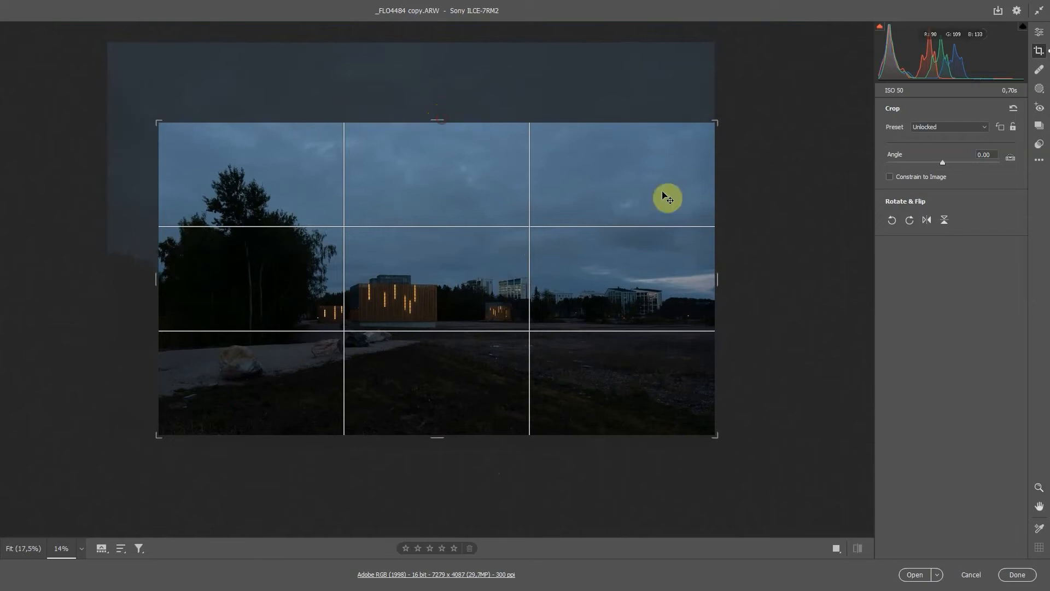
{"action": "left_click", "coordinate": [1039, 32]}
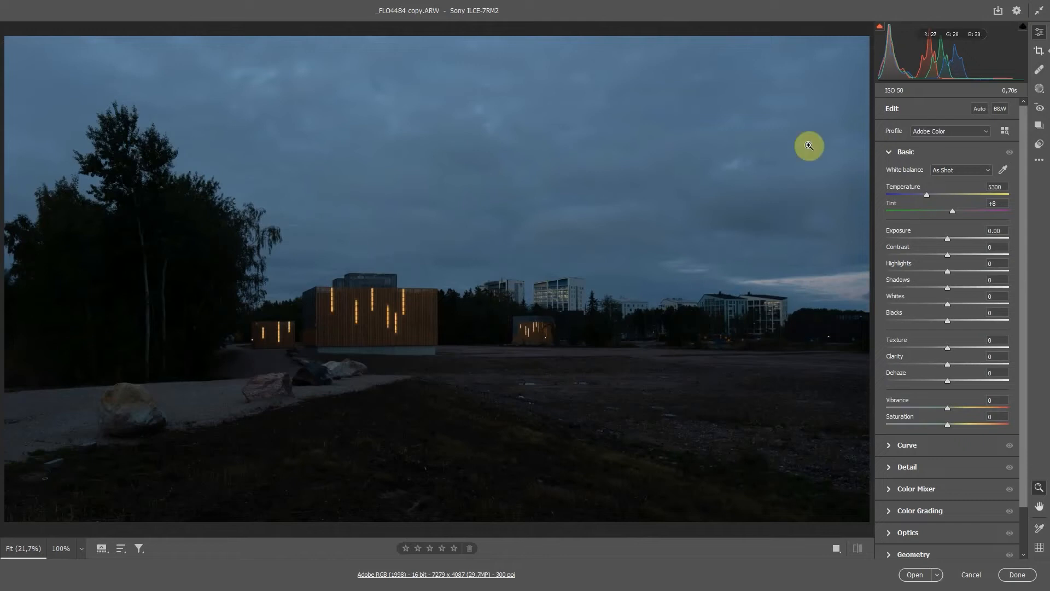
- Brighten the whole photo with Exposure +0.55, Shadows +67 and Blacks +54
{"action": "left_click_drag", "start_coordinate": [948, 239], "coordinate": [954, 239]}
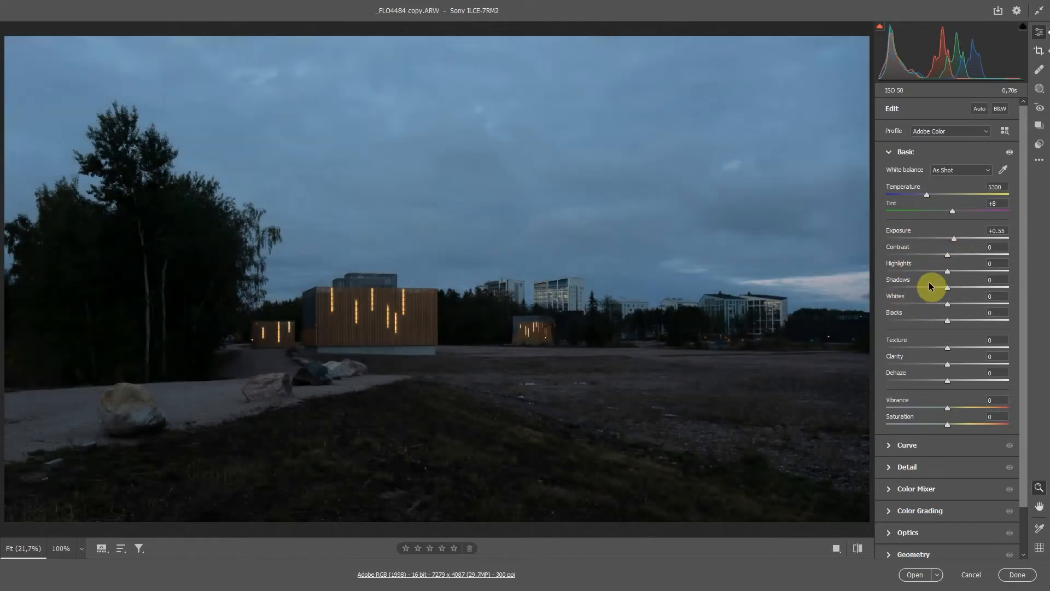
{"action": "left_click_drag", "start_coordinate": [948, 289], "coordinate": [989, 288]}
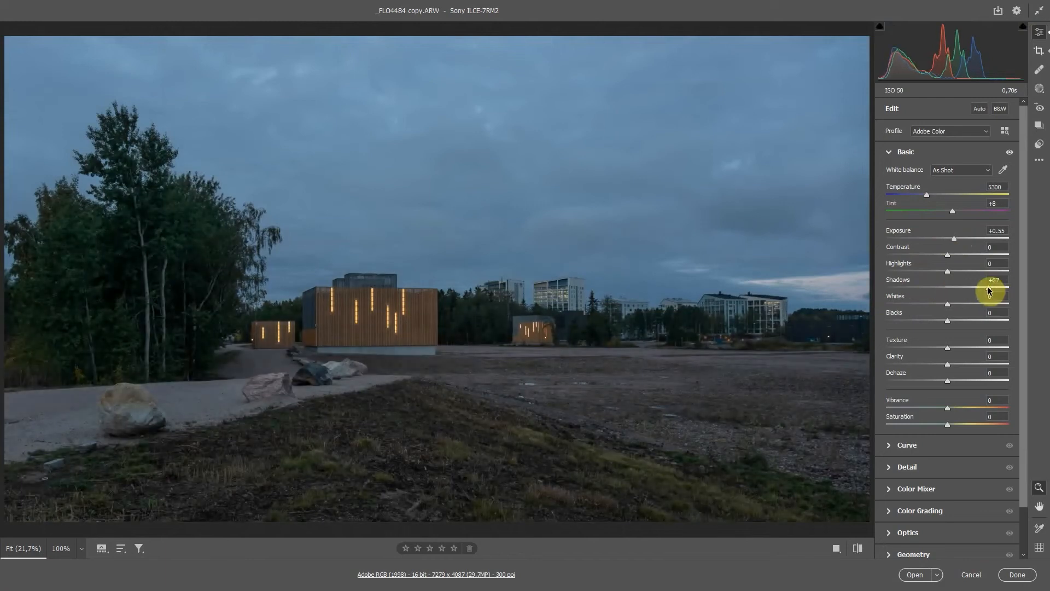
{"action": "left_click_drag", "start_coordinate": [948, 321], "coordinate": [983, 326]}
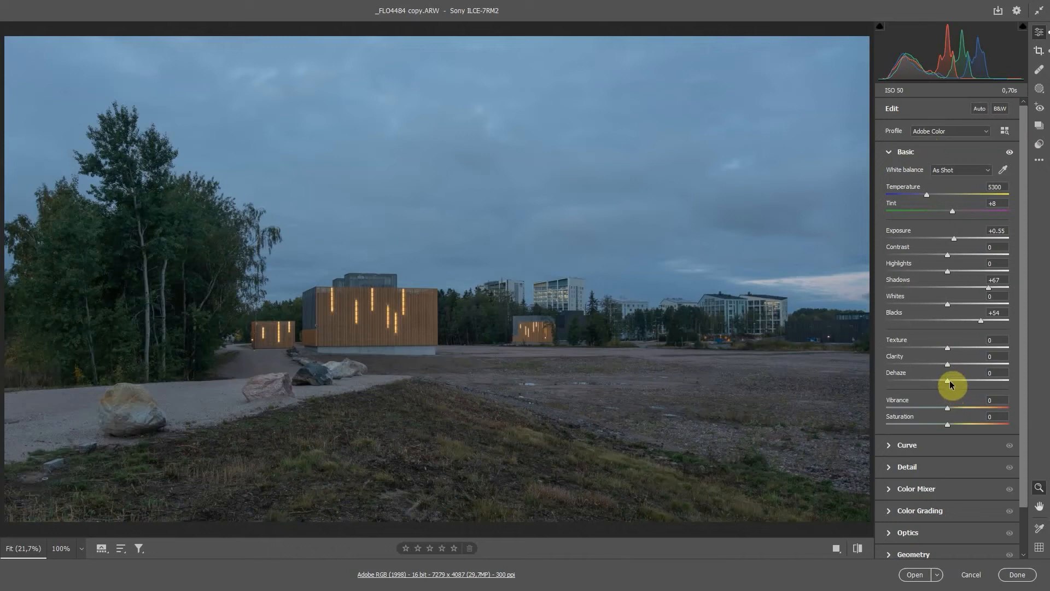
- Set the photo's Clarity to +22, Dehaze to +54, Whites to -40 and Highlights to -42
{"action": "left_click_drag", "start_coordinate": [969, 381], "coordinate": [960, 364]}
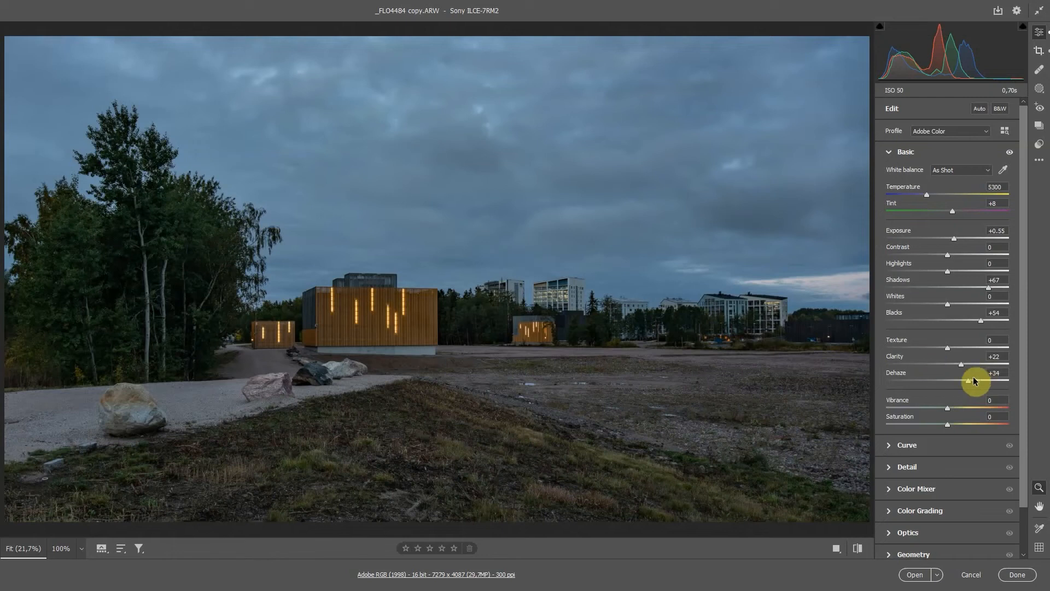
{"action": "left_click_drag", "start_coordinate": [941, 384], "coordinate": [979, 380]}
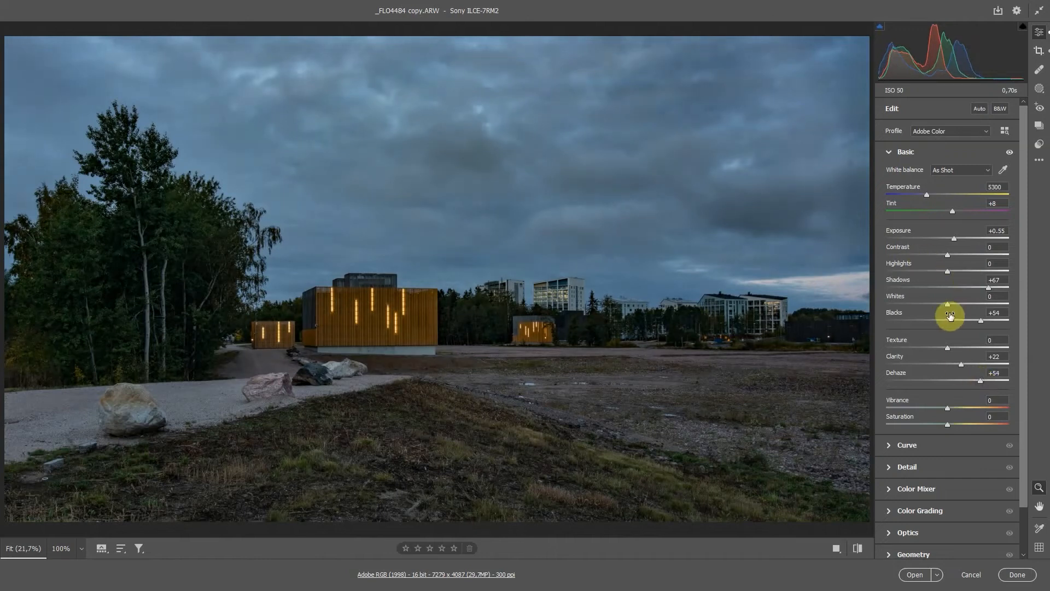
{"action": "left_click_drag", "start_coordinate": [947, 304], "coordinate": [928, 275]}
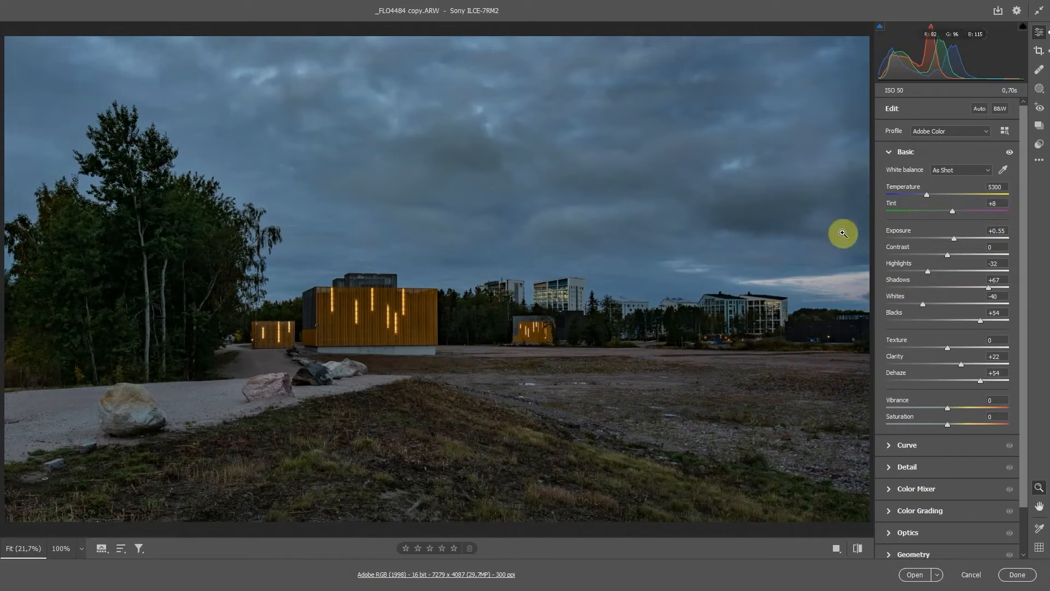
{"action": "left_click_drag", "start_coordinate": [927, 274], "coordinate": [922, 274]}
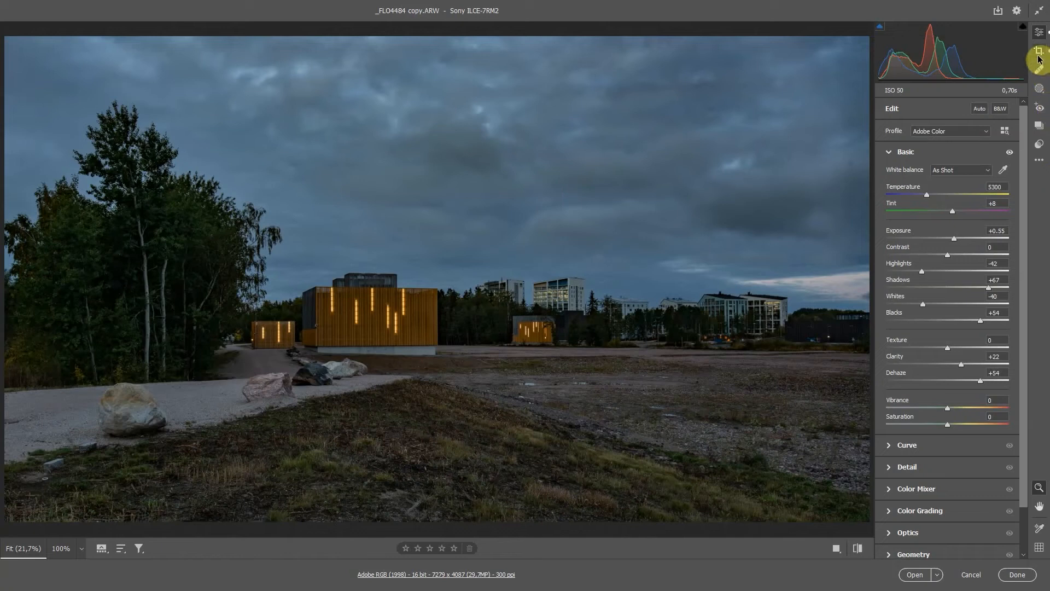
- Mask the sky with Select Sky and set its Exposure to -1.05, Clarity to +8 and Dehaze to +13
{"action": "left_click", "coordinate": [1039, 88]}
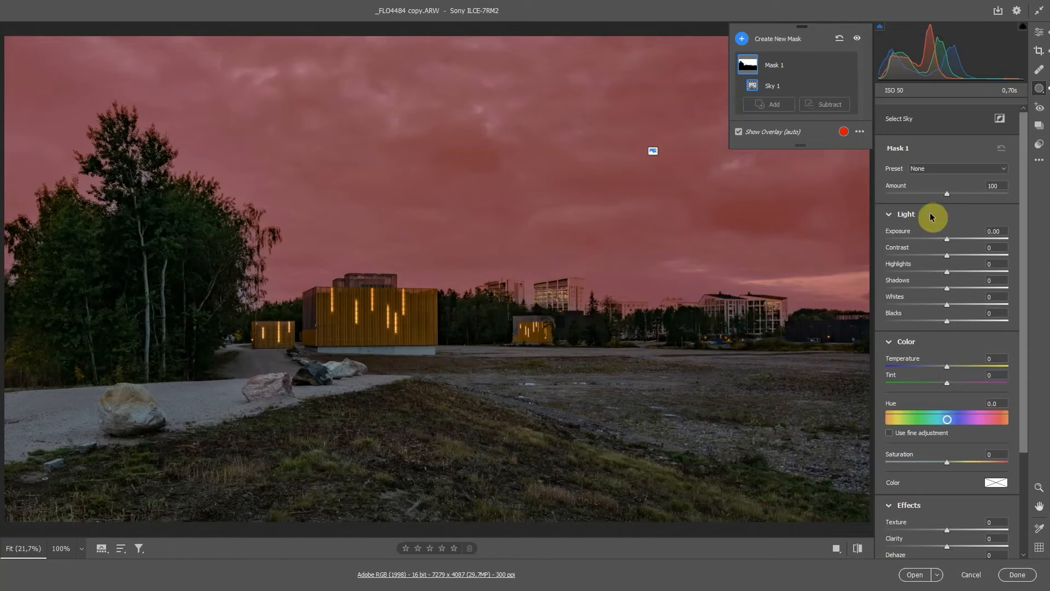
{"action": "left_click_drag", "start_coordinate": [955, 235], "coordinate": [930, 237]}
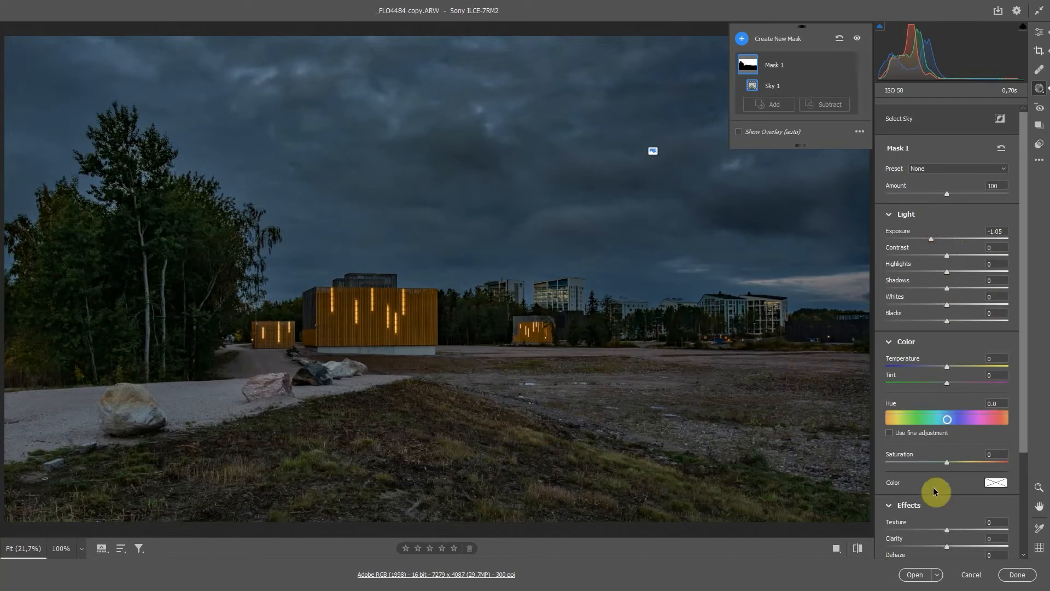
{"action": "scroll", "coordinate": [949, 503], "scroll_direction": "down", "scroll_amount": 3}
{"action": "mouse_move", "coordinate": [947, 498]}
{"action": "left_mouse_down"}
{"action": "mouse_move", "coordinate": [953, 481]}
{"action": "mouse_move", "coordinate": [955, 498]}
{"action": "left_mouse_up"}
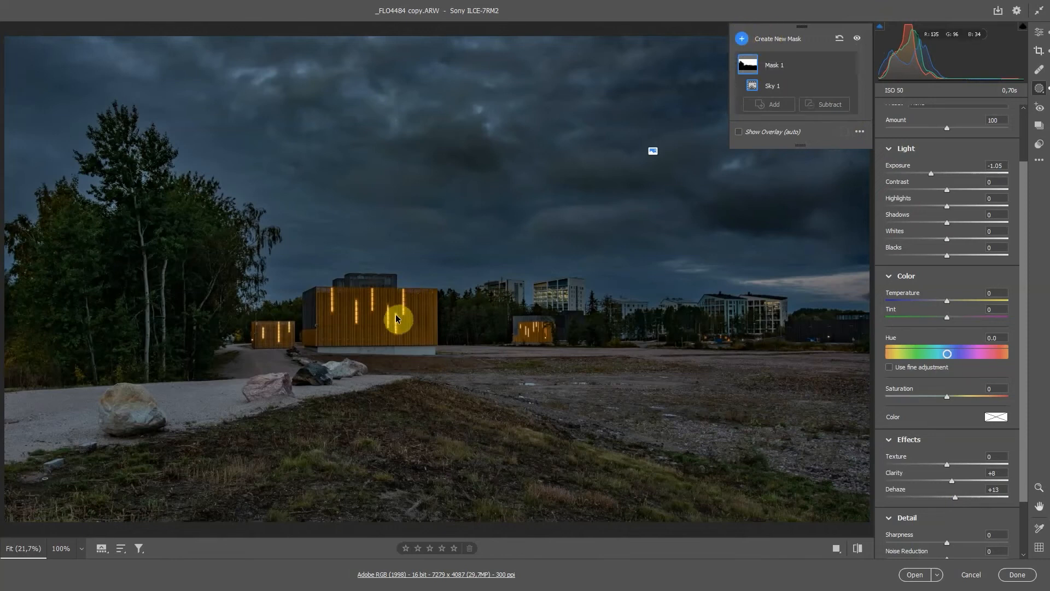
- Create a new brush mask and set the brush size to 4
{"action": "left_click", "coordinate": [742, 40]}
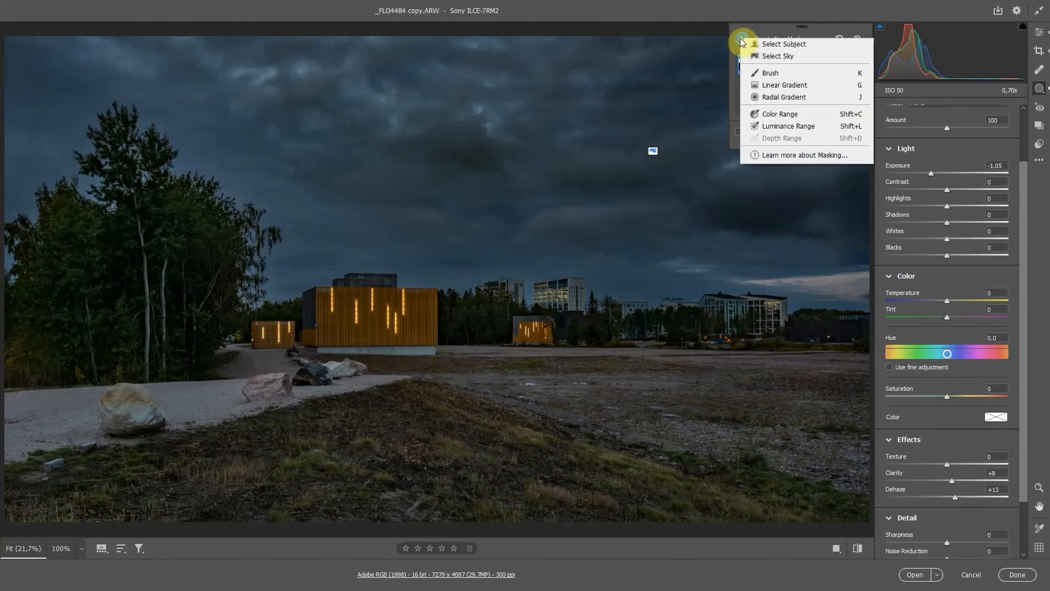
{"action": "left_click", "coordinate": [770, 75]}
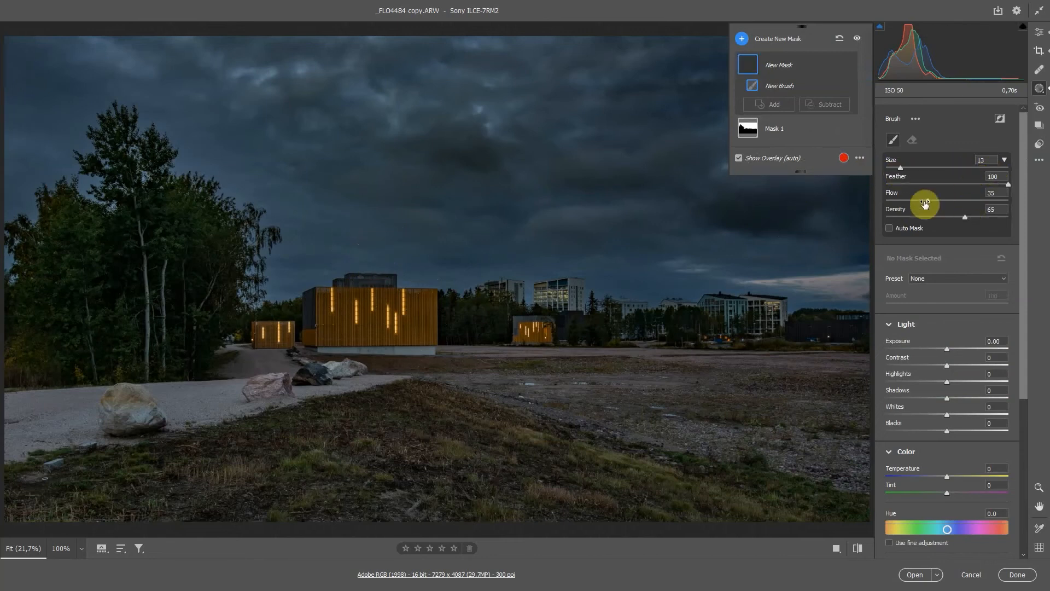
{"action": "key", "text": "bracketleft"}
{"action": "key", "text": "bracketleft"}
{"action": "key", "text": "bracketleft"}
{"action": "key", "text": "bracketleft"}
{"action": "key", "text": "bracketleft"}
{"action": "key", "text": "bracketleft"}
{"action": "key", "text": "bracketleft"}
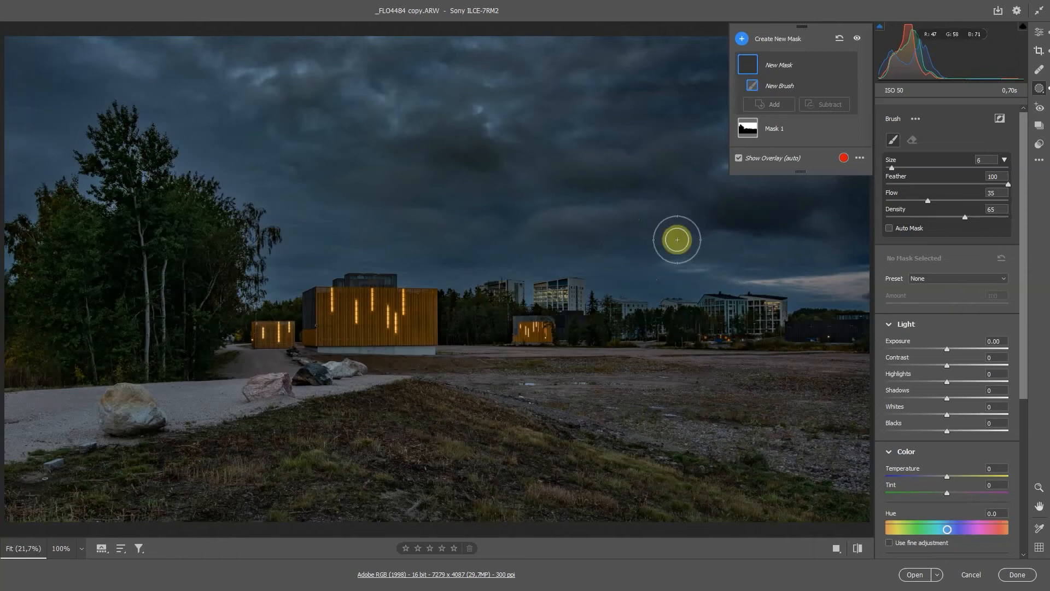
{"action": "key", "text": "bracketright"}
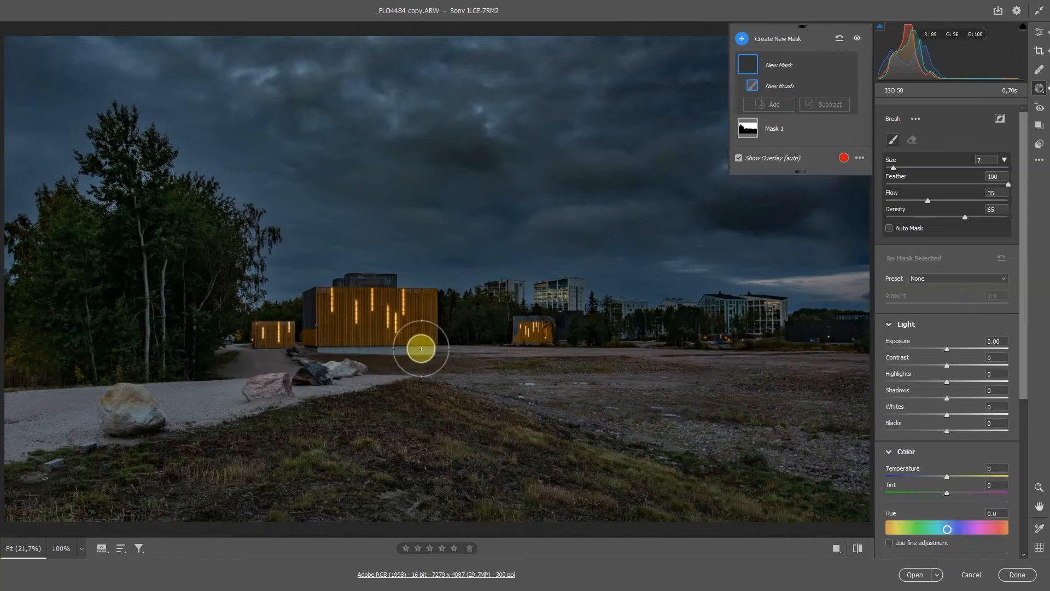
{"action": "key", "text": "bracketright"}
{"action": "key", "text": "bracketleft"}
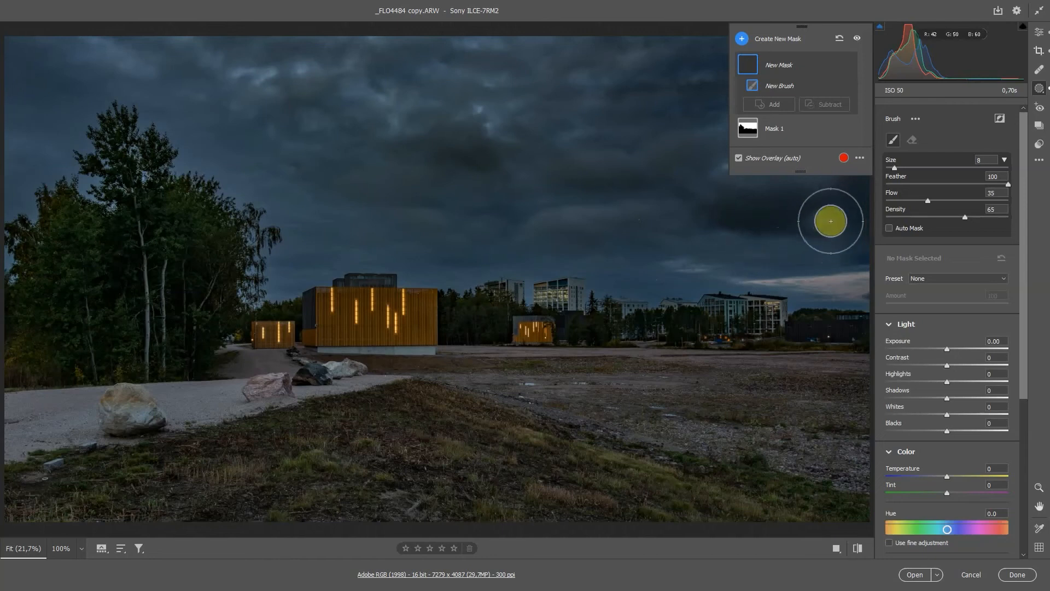
{"action": "key", "text": "bracketleft"}
{"action": "key", "text": "bracketleft"}
{"action": "key", "text": "bracketleft"}
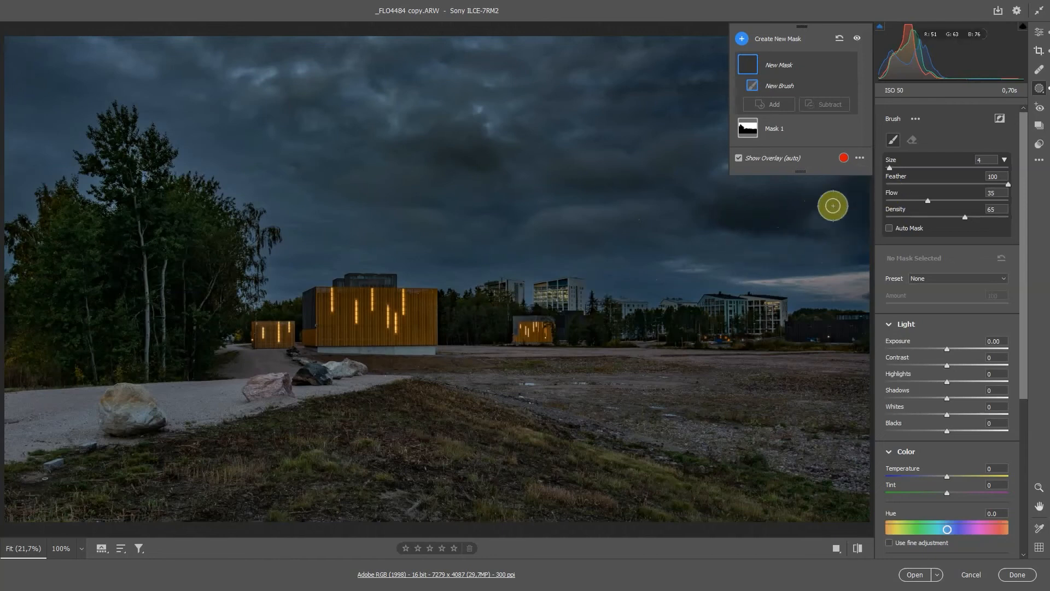
- Set the mask brush's Feather to 50 and Flow to 45
{"action": "left_click", "coordinate": [992, 177]}
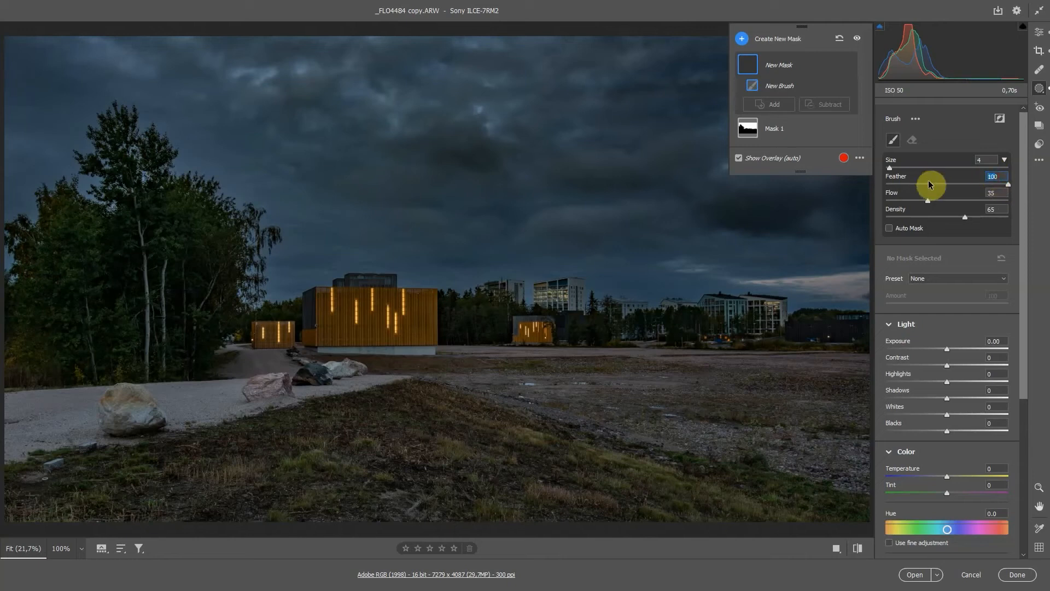
{"action": "type", "text": "50"}
{"action": "left_click", "coordinate": [1003, 178]}
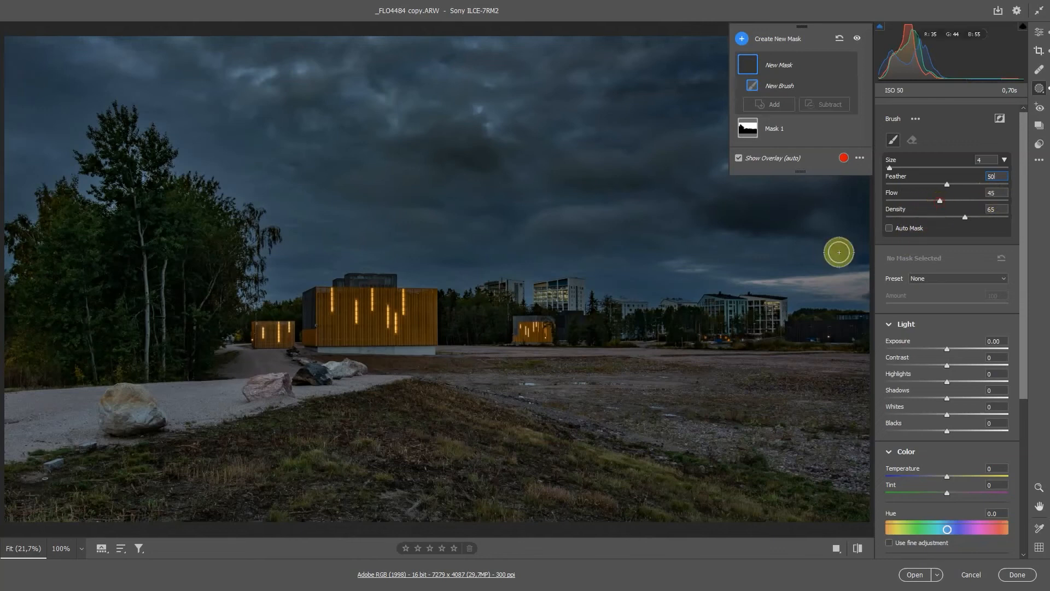
- Set the brush mask's Exposure to +2.05 and paint over the six vertical light strips on the large wooden building
{"action": "left_click", "coordinate": [61, 548]}
{"action": "left_click_drag", "start_coordinate": [268, 403], "coordinate": [516, 291]}
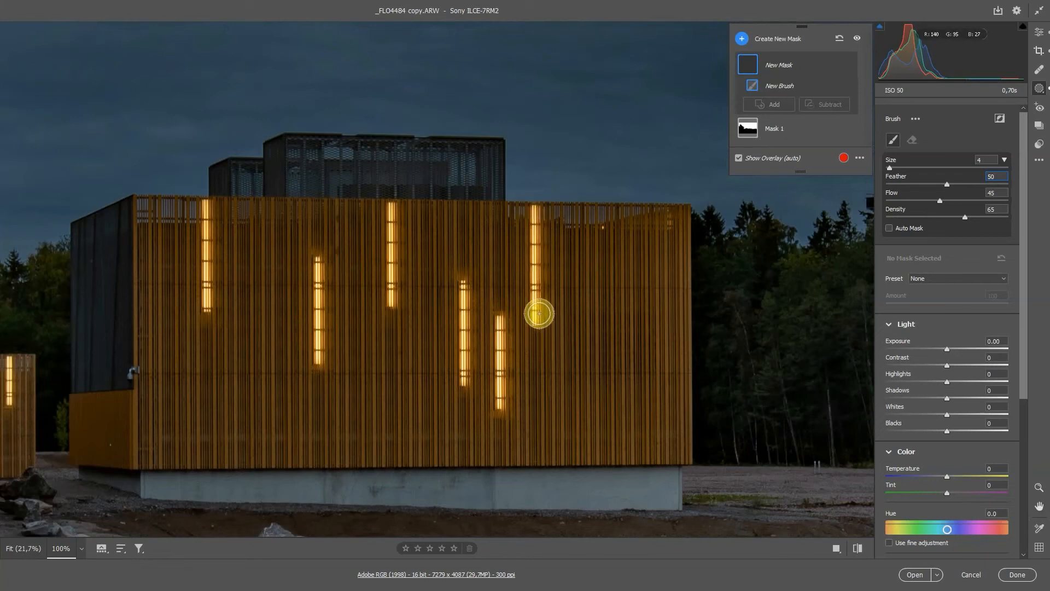
{"action": "left_click_drag", "start_coordinate": [949, 350], "coordinate": [981, 346]}
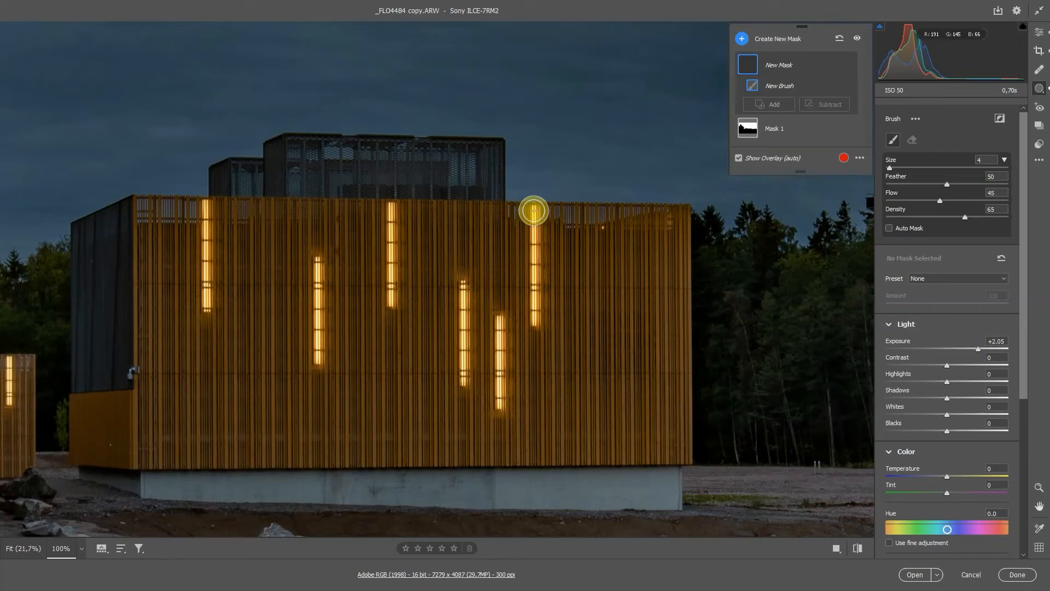
{"action": "mouse_move", "coordinate": [534, 211]}
{"action": "left_mouse_down"}
{"action": "mouse_move", "coordinate": [535, 319]}
{"action": "mouse_move", "coordinate": [539, 231]}
{"action": "mouse_move", "coordinate": [536, 206]}
{"action": "mouse_move", "coordinate": [528, 303]}
{"action": "mouse_move", "coordinate": [541, 287]}
{"action": "mouse_move", "coordinate": [529, 206]}
{"action": "mouse_move", "coordinate": [537, 329]}
{"action": "mouse_move", "coordinate": [534, 206]}
{"action": "left_mouse_up"}
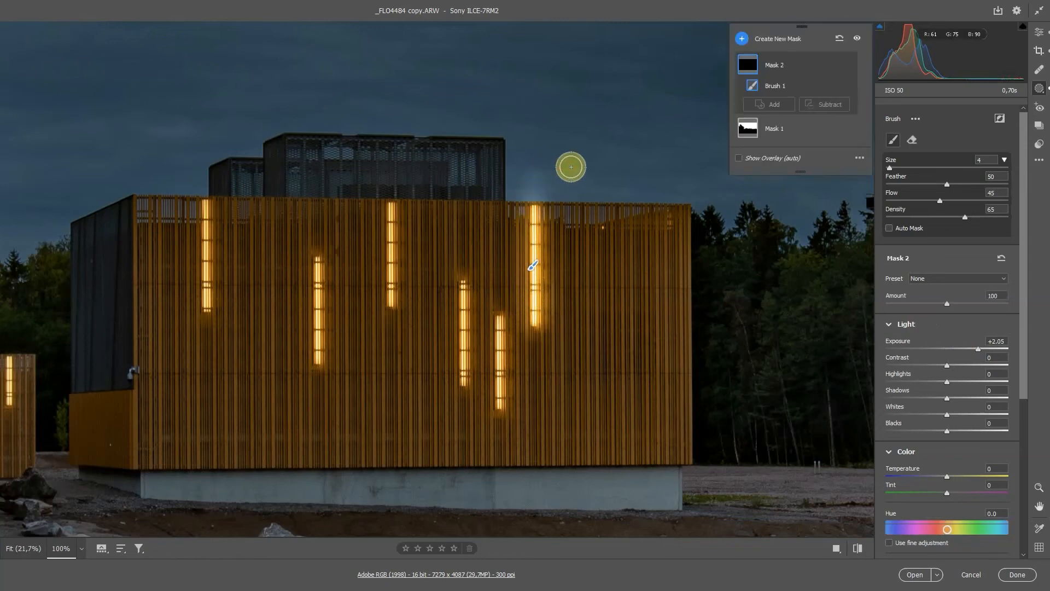
{"action": "mouse_move", "coordinate": [500, 316]}
{"action": "left_mouse_down"}
{"action": "mouse_move", "coordinate": [497, 405]}
{"action": "mouse_move", "coordinate": [500, 314]}
{"action": "left_mouse_up"}
{"action": "left_click", "coordinate": [463, 385]}
{"action": "mouse_move", "coordinate": [467, 379]}
{"action": "left_mouse_down"}
{"action": "mouse_move", "coordinate": [461, 281]}
{"action": "mouse_move", "coordinate": [462, 368]}
{"action": "mouse_move", "coordinate": [459, 310]}
{"action": "mouse_move", "coordinate": [460, 345]}
{"action": "mouse_move", "coordinate": [481, 372]}
{"action": "left_mouse_up"}
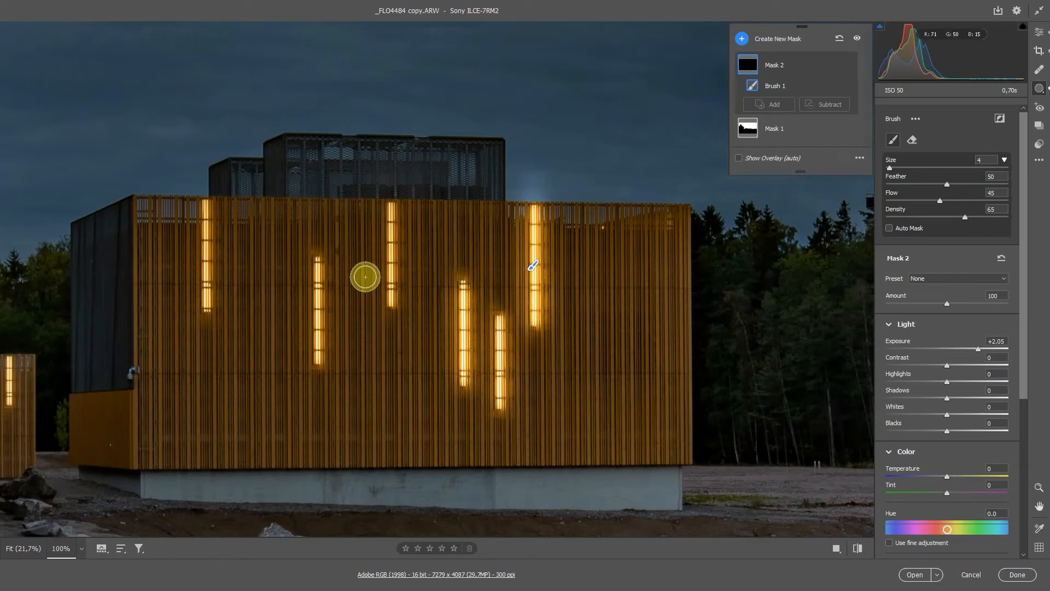
{"action": "mouse_move", "coordinate": [393, 209]}
{"action": "left_mouse_down"}
{"action": "mouse_move", "coordinate": [395, 304]}
{"action": "mouse_move", "coordinate": [392, 202]}
{"action": "left_mouse_up"}
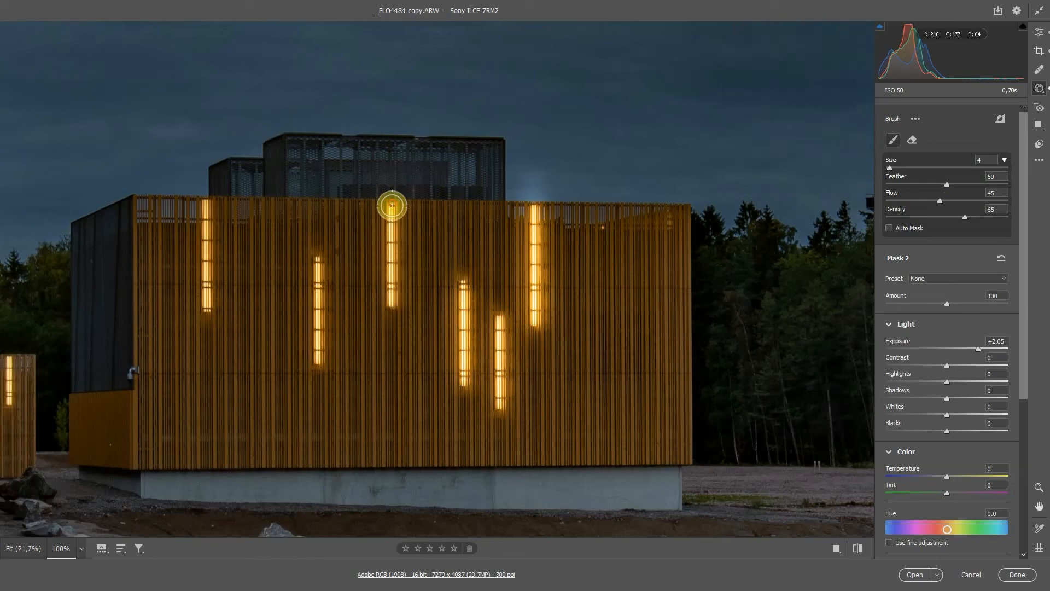
{"action": "left_click_drag", "start_coordinate": [322, 353], "coordinate": [316, 258]}
{"action": "mouse_move", "coordinate": [204, 208]}
{"action": "left_mouse_down"}
{"action": "mouse_move", "coordinate": [207, 307]}
{"action": "mouse_move", "coordinate": [204, 206]}
{"action": "left_mouse_up"}
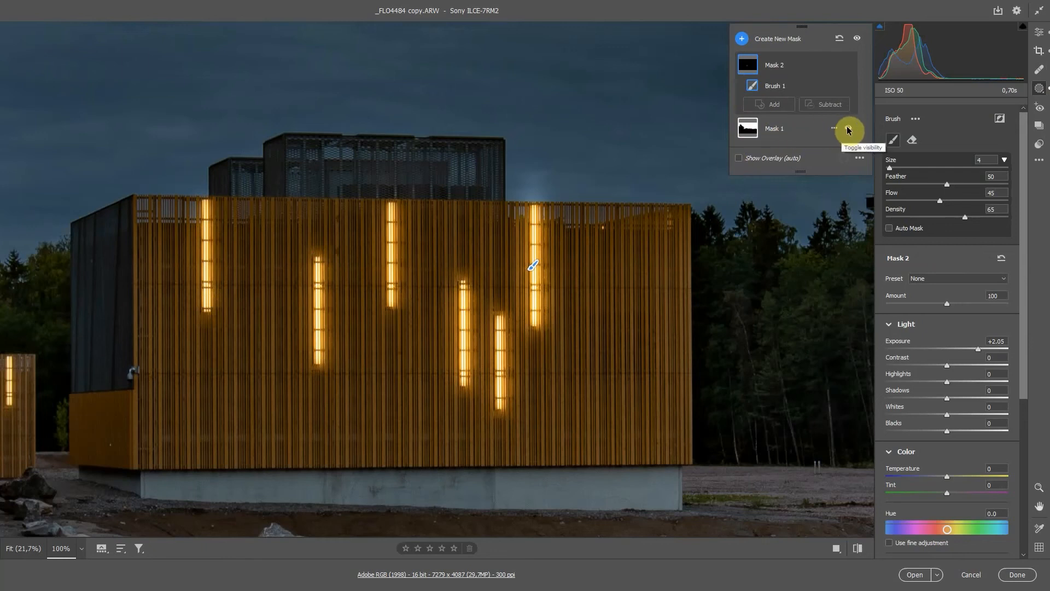
- Compare the photo with the sky mask and the light-strip brush mask each hidden and shown again
{"action": "left_click", "coordinate": [849, 129]}
{"action": "left_click", "coordinate": [849, 129]}
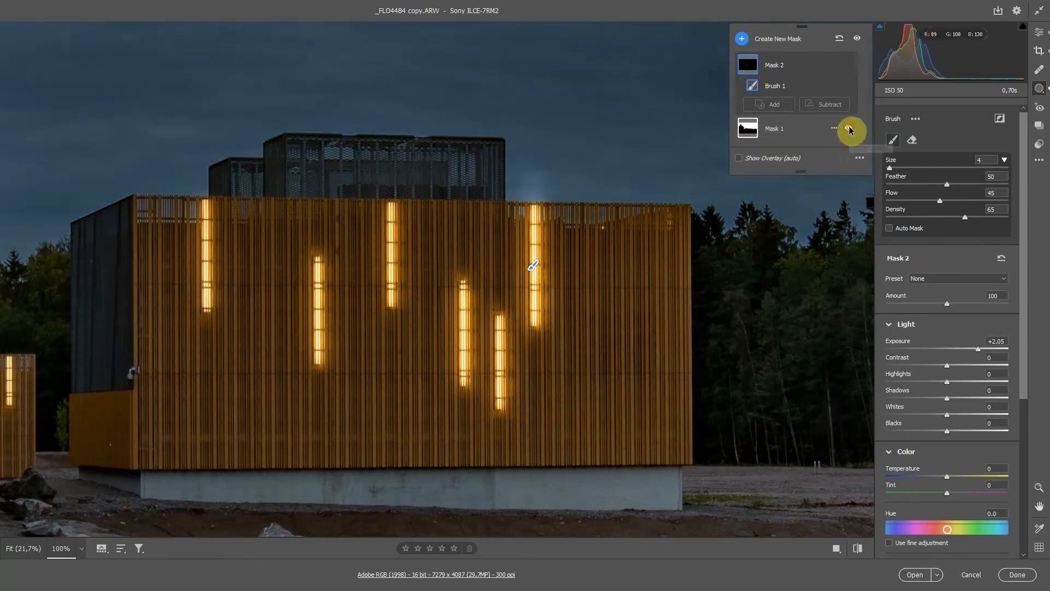
{"action": "left_click", "coordinate": [848, 66]}
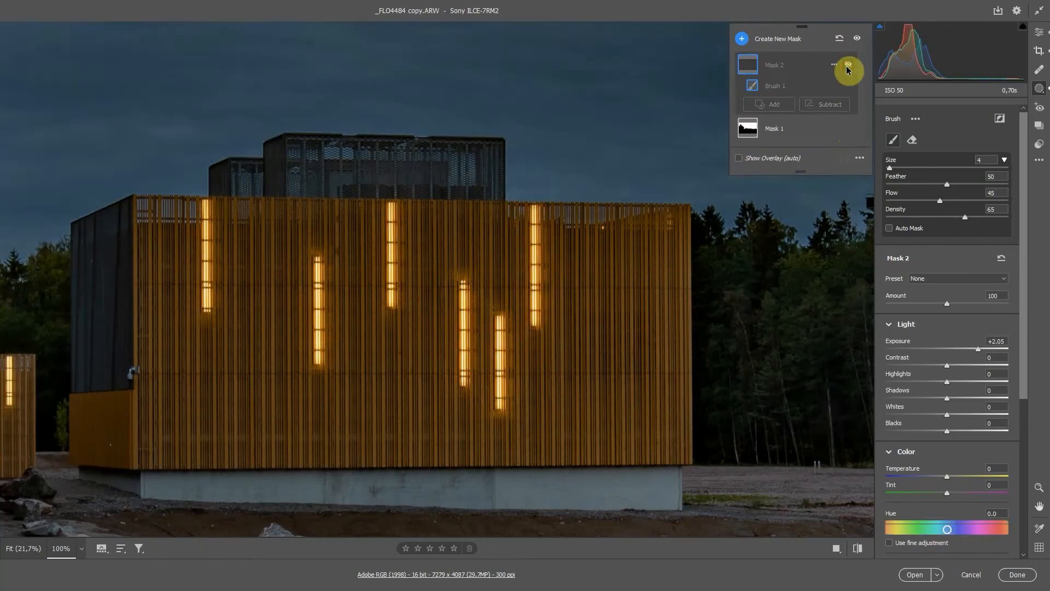
{"action": "left_click", "coordinate": [848, 65]}
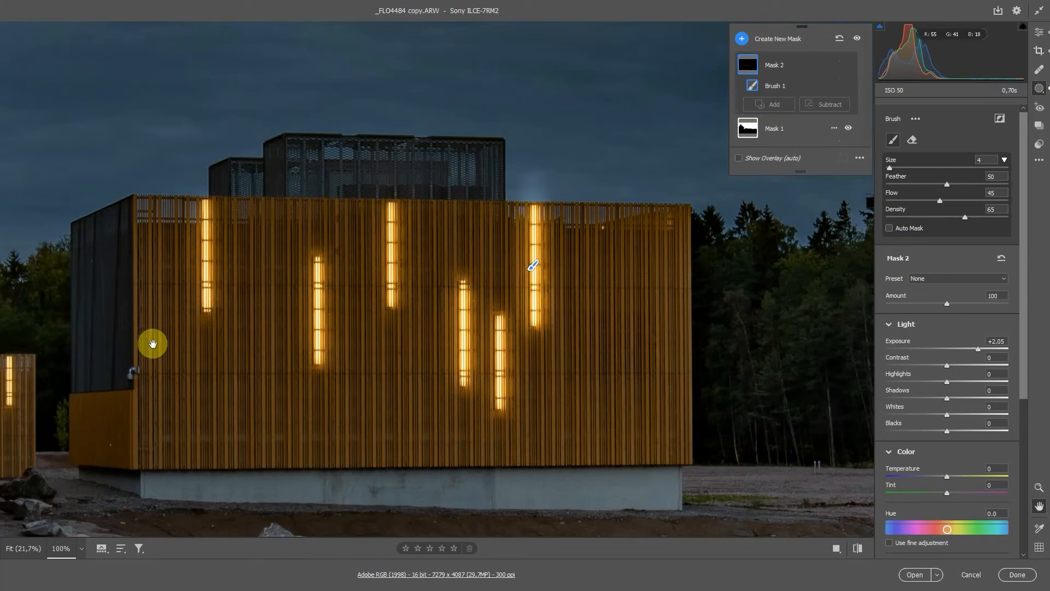
- Reduce the brush size to 2 and paint the brush mask over the three vertical light strips on the small wooden building
{"action": "left_click_drag", "start_coordinate": [92, 314], "coordinate": [266, 285]}
{"action": "mouse_move", "coordinate": [171, 381]}
{"action": "left_mouse_down"}
{"action": "mouse_move", "coordinate": [209, 279]}
{"action": "mouse_move", "coordinate": [312, 334]}
{"action": "mouse_move", "coordinate": [323, 327]}
{"action": "left_mouse_up"}
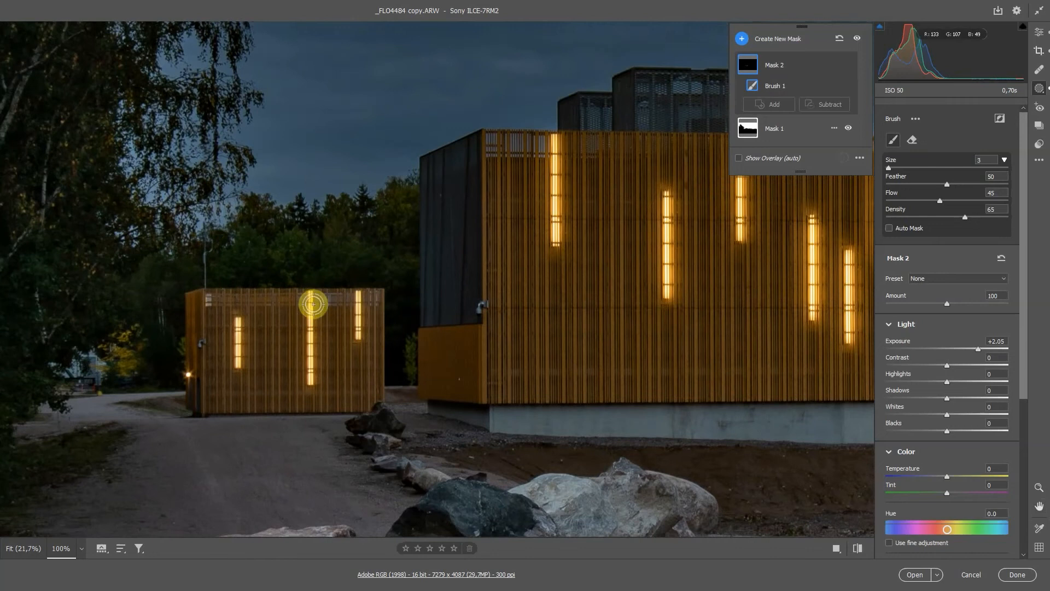
{"action": "mouse_move", "coordinate": [311, 295]}
{"action": "left_mouse_down"}
{"action": "mouse_move", "coordinate": [311, 382]}
{"action": "mouse_move", "coordinate": [308, 291]}
{"action": "mouse_move", "coordinate": [360, 314]}
{"action": "mouse_move", "coordinate": [358, 293]}
{"action": "mouse_move", "coordinate": [356, 336]}
{"action": "mouse_move", "coordinate": [358, 295]}
{"action": "left_mouse_up"}
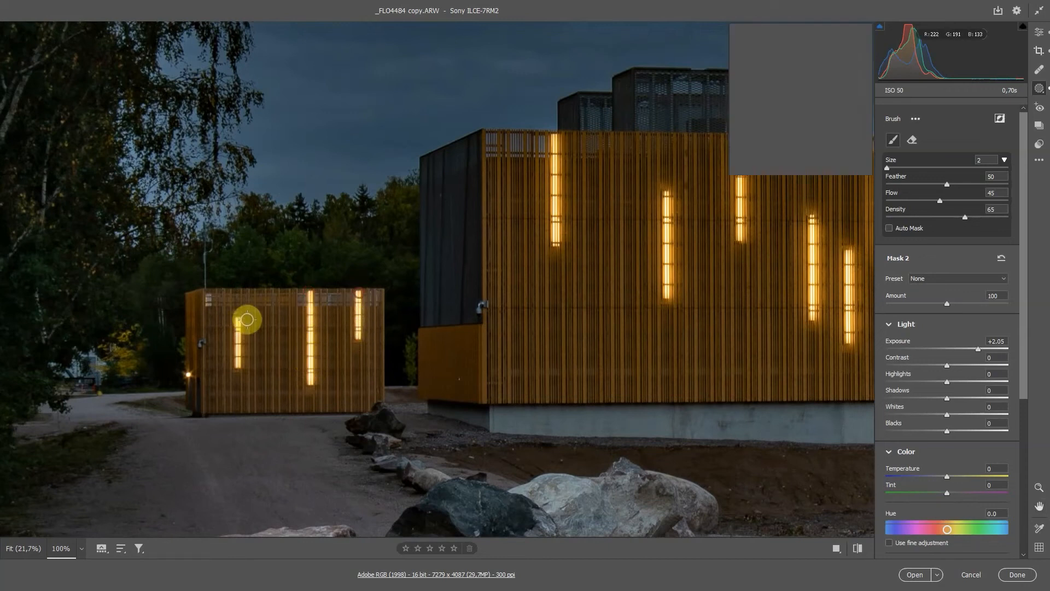
{"action": "left_click_drag", "start_coordinate": [241, 325], "coordinate": [238, 375]}
- Paint the brush mask at size 2 over six vertical light strips on the distant wooden building behind the gravel field
{"action": "left_click_drag", "start_coordinate": [623, 296], "coordinate": [377, 293]}
{"action": "left_click_drag", "start_coordinate": [651, 326], "coordinate": [126, 314]}
{"action": "left_click_drag", "start_coordinate": [553, 314], "coordinate": [485, 340]}
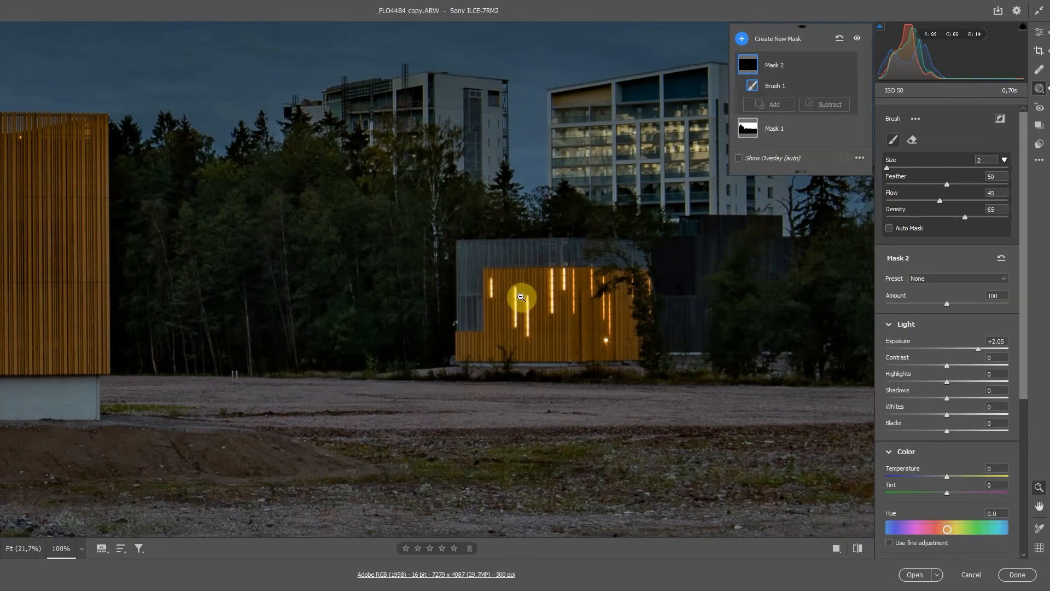
{"action": "key", "text": "ctrl+minus"}
{"action": "key", "text": "ctrl+plus"}
{"action": "key", "text": "ctrl+plus"}
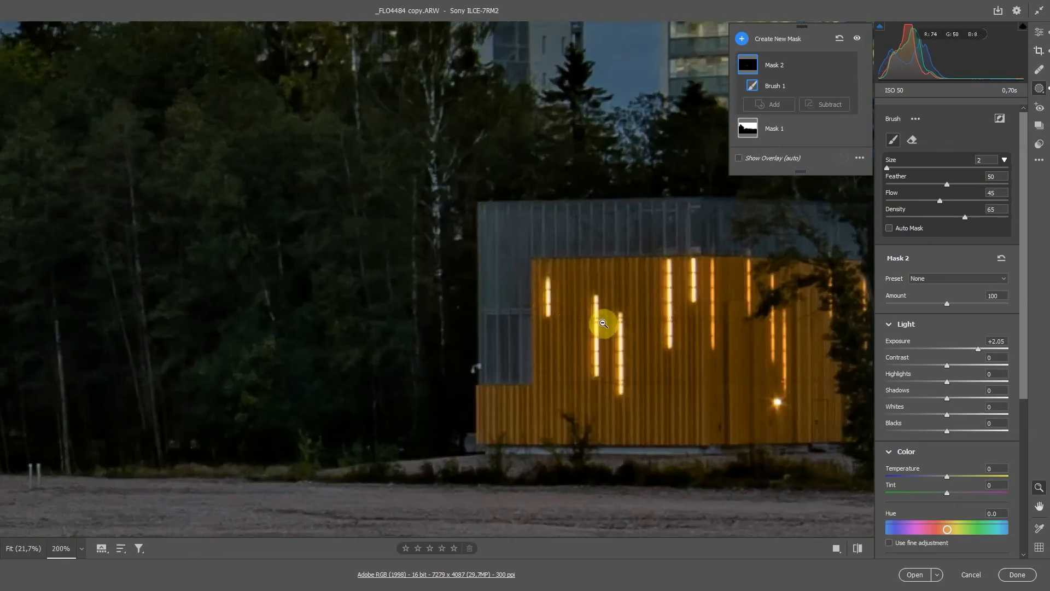
{"action": "key", "text": "ctrl+plus"}
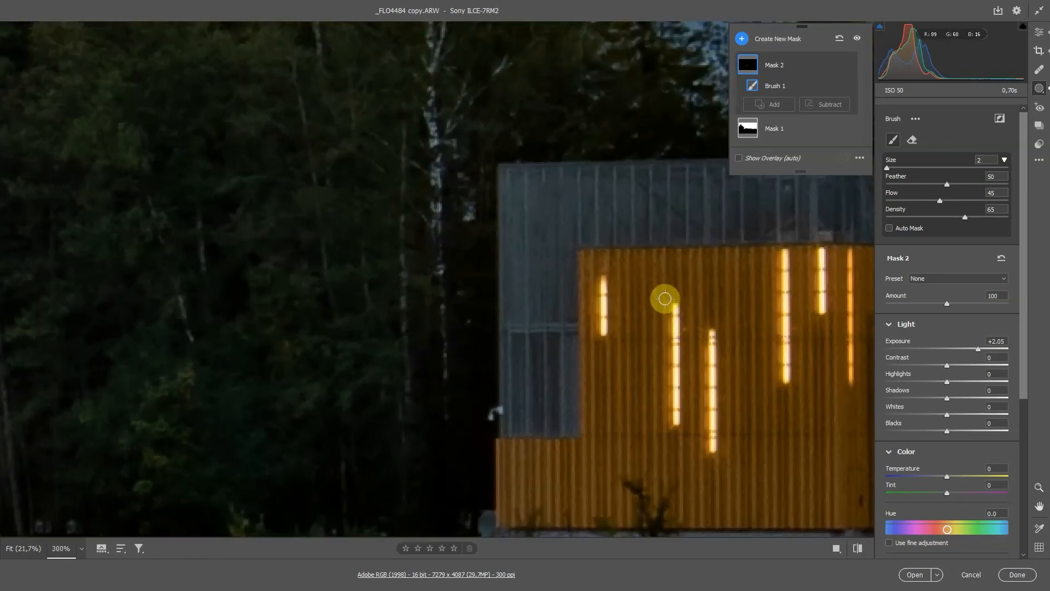
{"action": "mouse_move", "coordinate": [675, 305]}
{"action": "left_mouse_down"}
{"action": "mouse_move", "coordinate": [674, 421]}
{"action": "mouse_move", "coordinate": [672, 306]}
{"action": "left_mouse_up"}
{"action": "mouse_move", "coordinate": [603, 278]}
{"action": "left_mouse_down"}
{"action": "mouse_move", "coordinate": [602, 332]}
{"action": "mouse_move", "coordinate": [603, 280]}
{"action": "left_mouse_up"}
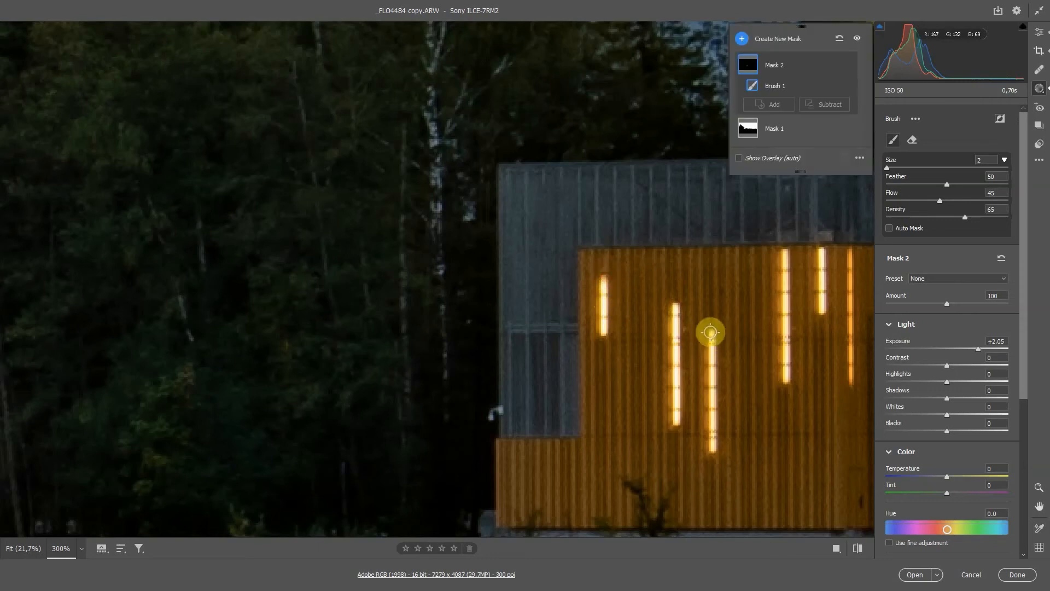
{"action": "mouse_move", "coordinate": [712, 334]}
{"action": "left_mouse_down"}
{"action": "mouse_move", "coordinate": [714, 447]}
{"action": "mouse_move", "coordinate": [712, 331]}
{"action": "left_mouse_up"}
{"action": "mouse_move", "coordinate": [785, 251]}
{"action": "left_mouse_down"}
{"action": "mouse_move", "coordinate": [790, 350]}
{"action": "mouse_move", "coordinate": [786, 253]}
{"action": "mouse_move", "coordinate": [821, 300]}
{"action": "mouse_move", "coordinate": [821, 320]}
{"action": "left_mouse_up"}
{"action": "mouse_move", "coordinate": [849, 252]}
{"action": "left_mouse_down"}
{"action": "mouse_move", "coordinate": [852, 381]}
{"action": "mouse_move", "coordinate": [849, 251]}
{"action": "left_mouse_up"}
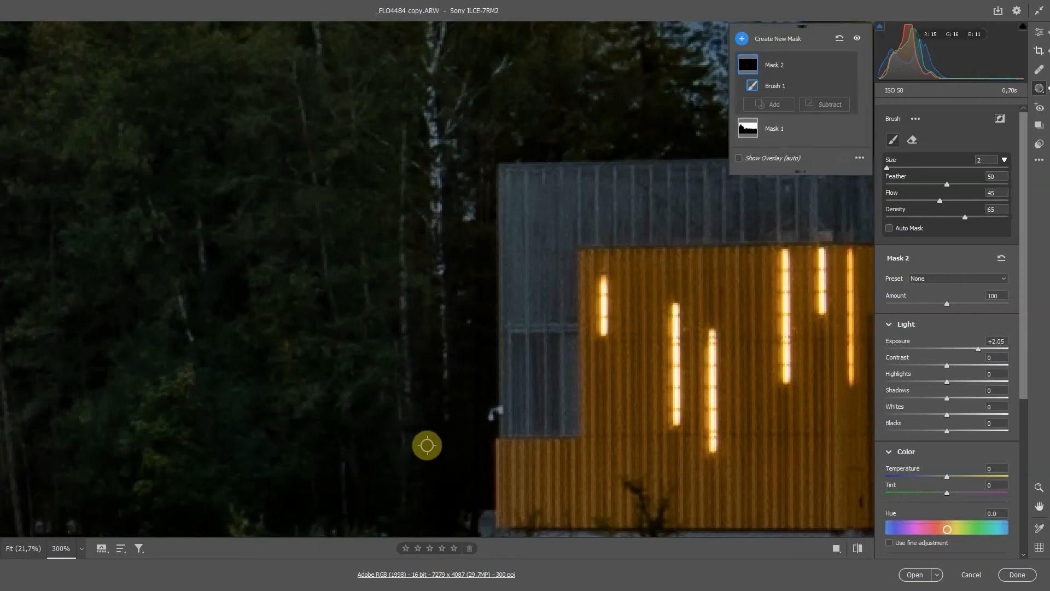
- Erase the light-strip brush mask's spill into the sky above the large building's rightmost strip with a size 4 eraser
{"action": "key", "text": "z"}
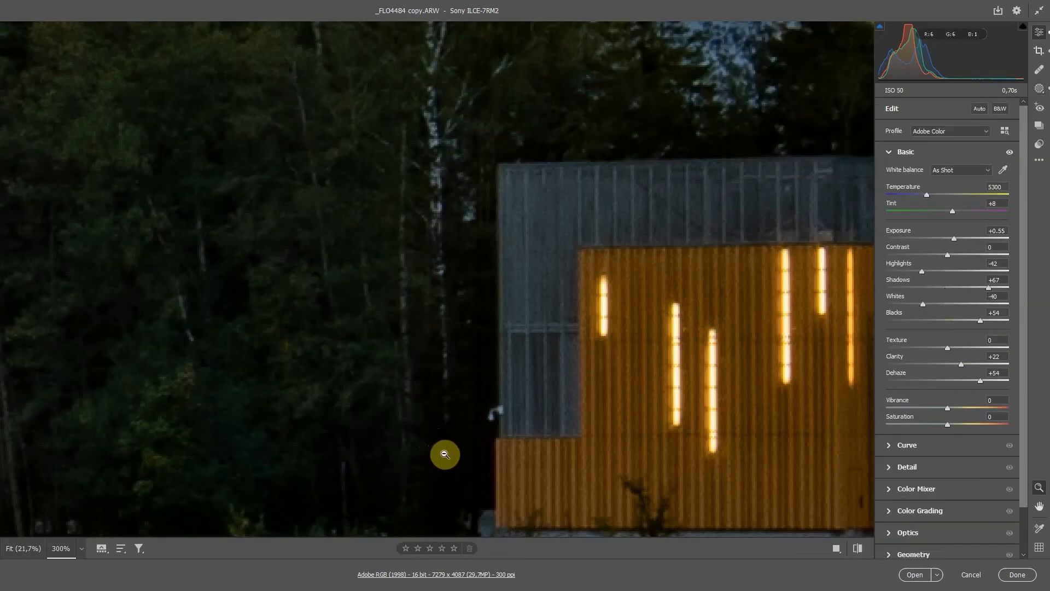
{"action": "left_click", "coordinate": [1040, 87]}
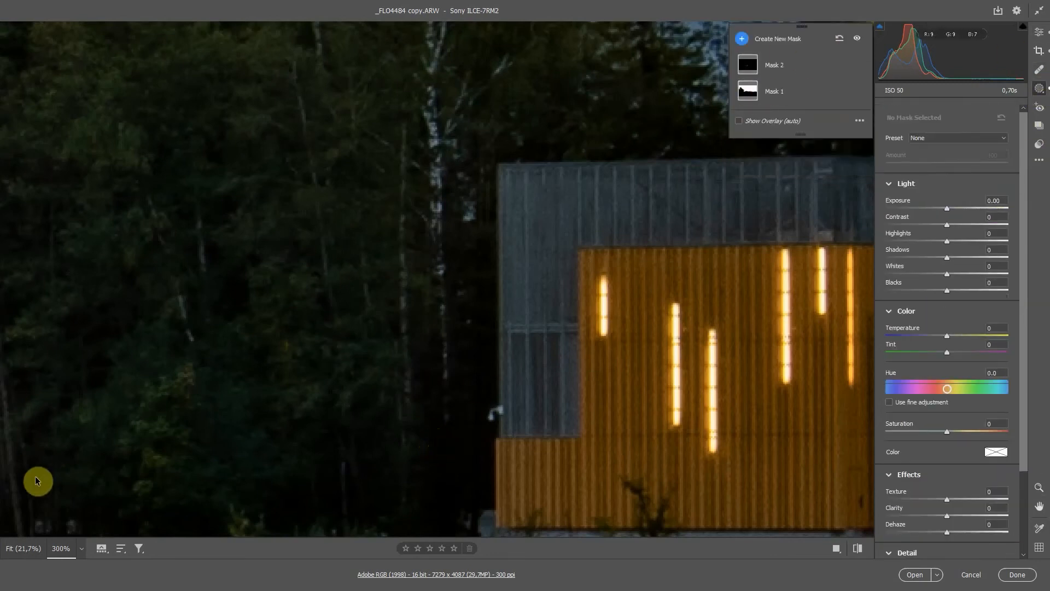
{"action": "left_click", "coordinate": [26, 548]}
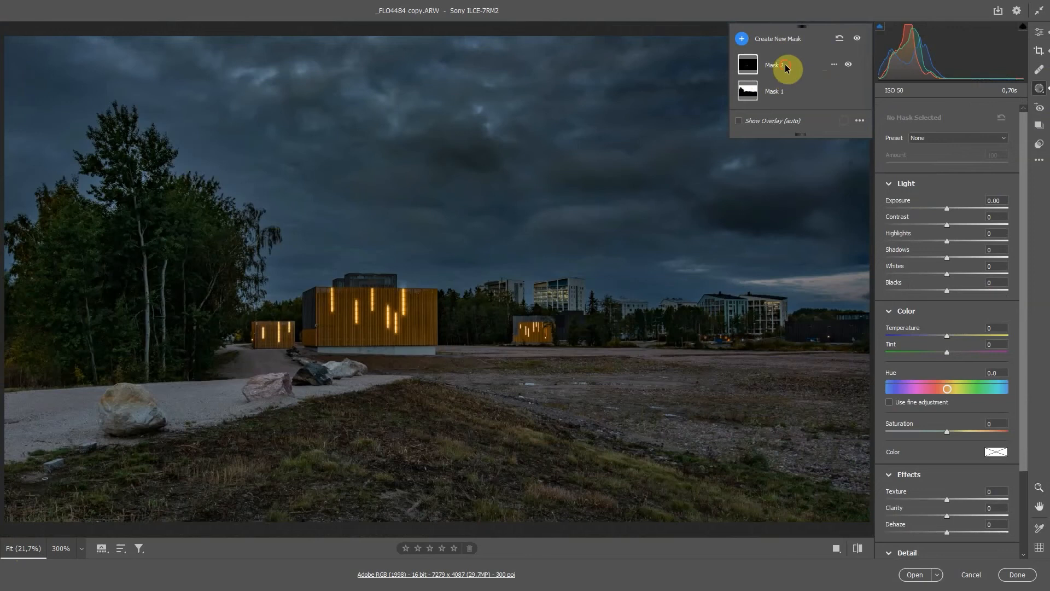
{"action": "left_click", "coordinate": [786, 66]}
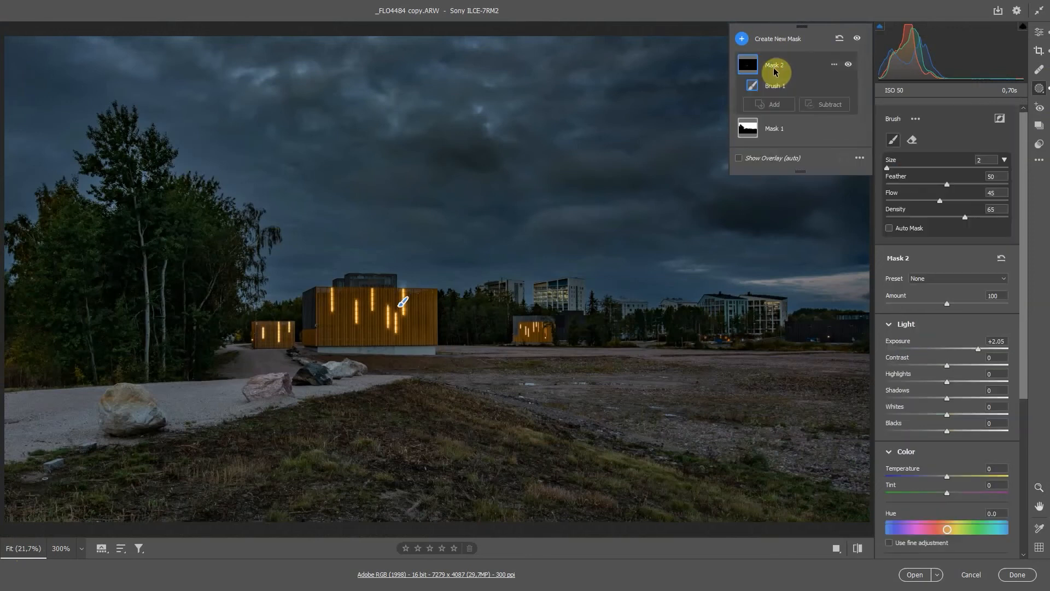
{"action": "left_click", "coordinate": [80, 549]}
{"action": "left_click", "coordinate": [143, 434]}
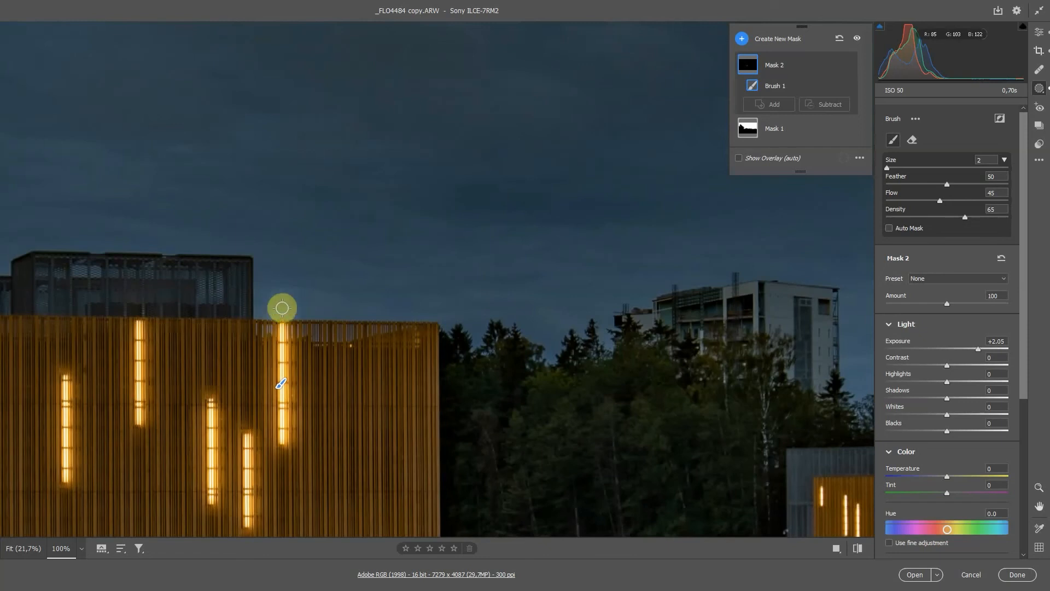
{"action": "key", "text": "alt"}
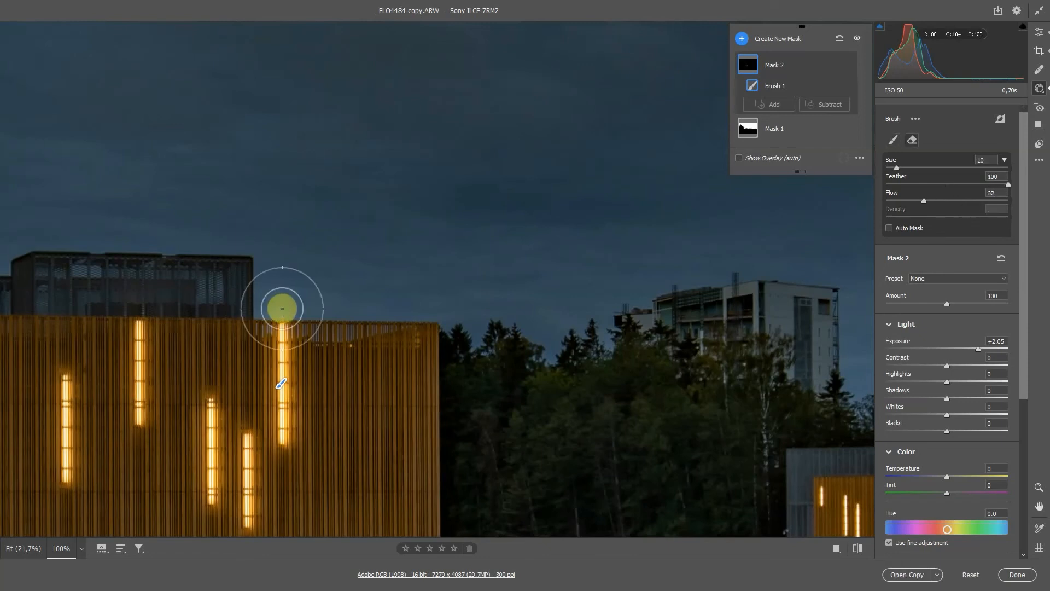
{"action": "key", "text": "alt"}
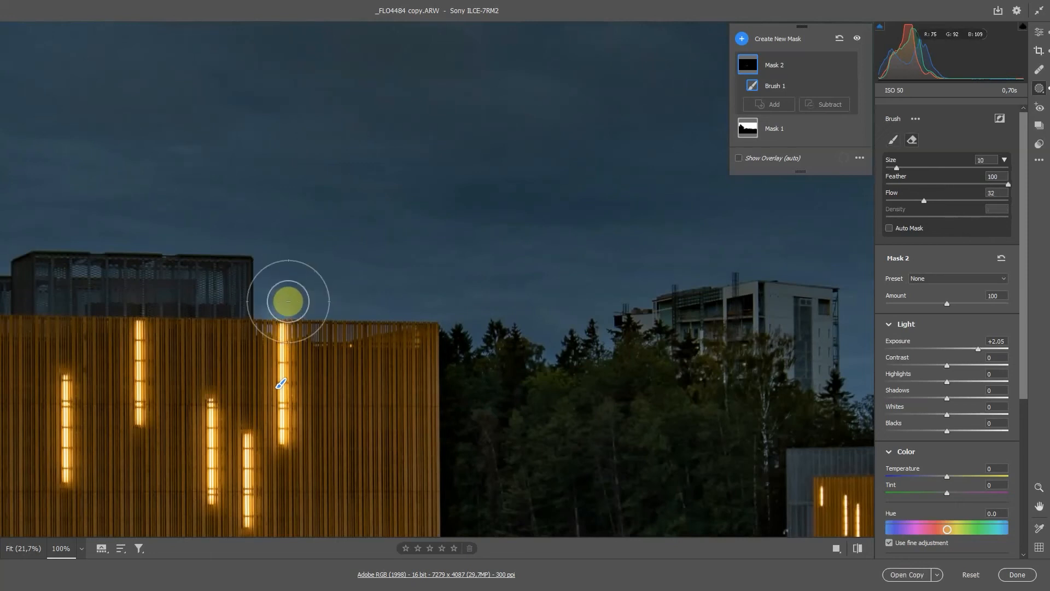
{"action": "key", "text": "bracketleft"}
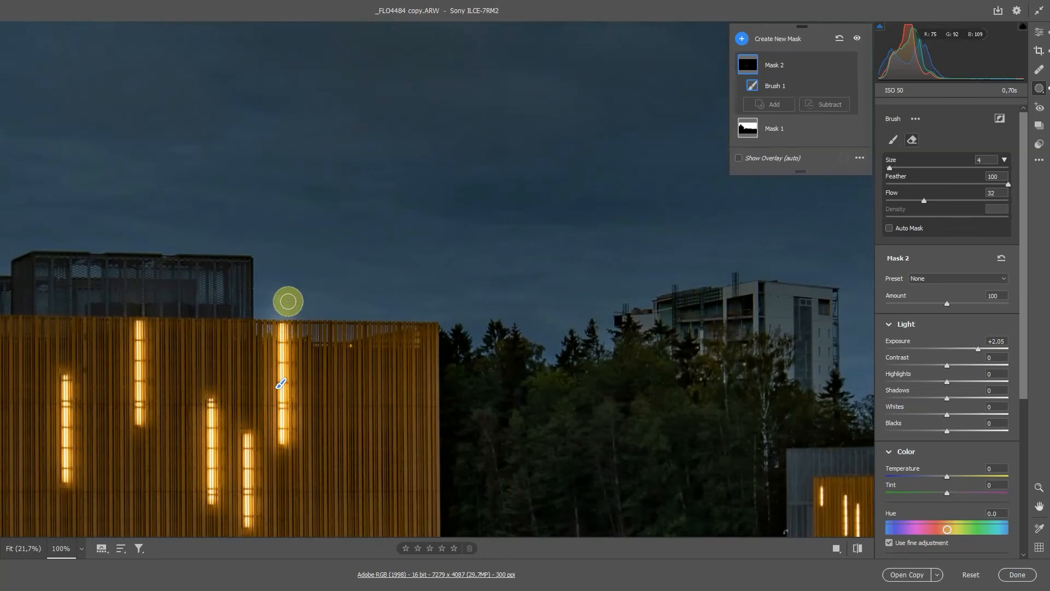
{"action": "mouse_move", "coordinate": [284, 308]}
{"action": "left_mouse_down"}
{"action": "mouse_move", "coordinate": [256, 306]}
{"action": "mouse_move", "coordinate": [325, 313]}
{"action": "mouse_move", "coordinate": [260, 295]}
{"action": "mouse_move", "coordinate": [427, 273]}
{"action": "left_mouse_up"}
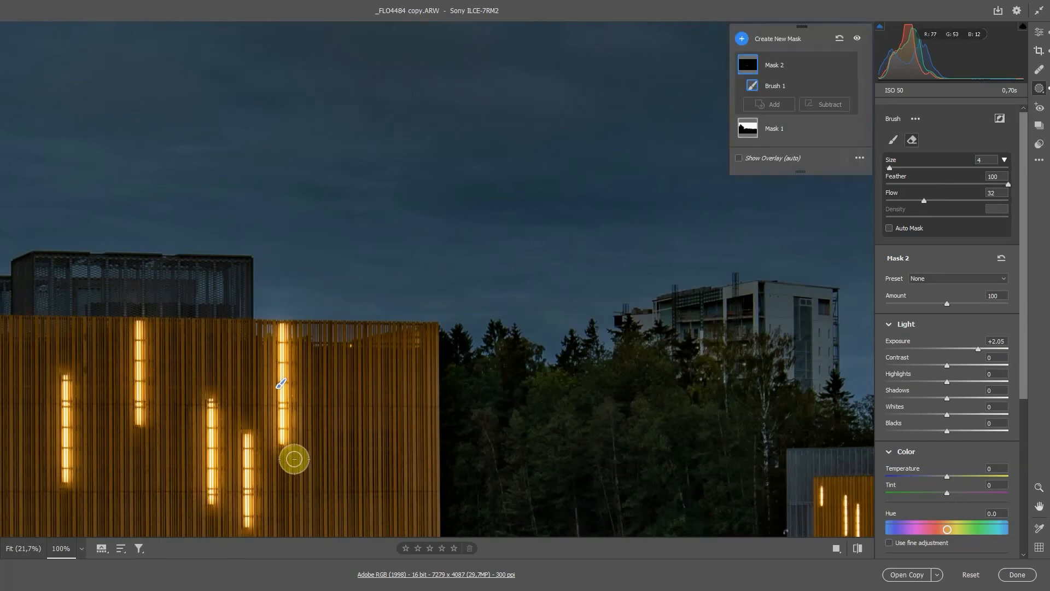
- Compare the whole photo with all masks hidden and shown, and with only the light-strip brush mask hidden and shown
{"action": "mouse_move", "coordinate": [129, 353]}
{"action": "left_mouse_down"}
{"action": "mouse_move", "coordinate": [155, 338]}
{"action": "mouse_move", "coordinate": [656, 265]}
{"action": "left_mouse_up"}
{"action": "mouse_move", "coordinate": [335, 323]}
{"action": "left_mouse_down"}
{"action": "mouse_move", "coordinate": [352, 267]}
{"action": "mouse_move", "coordinate": [277, 218]}
{"action": "left_mouse_up"}
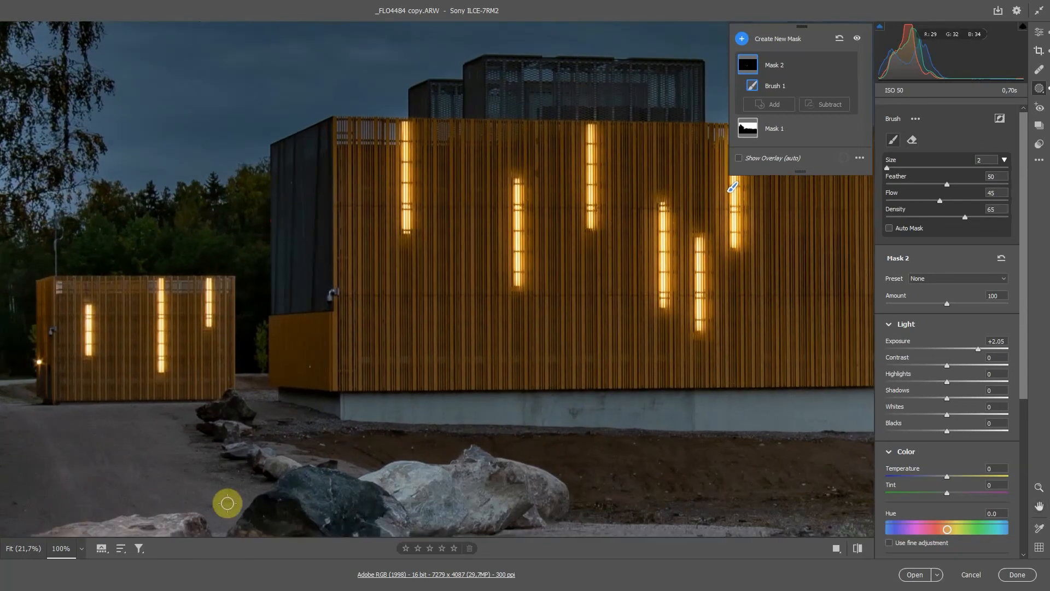
{"action": "left_click", "coordinate": [23, 548]}
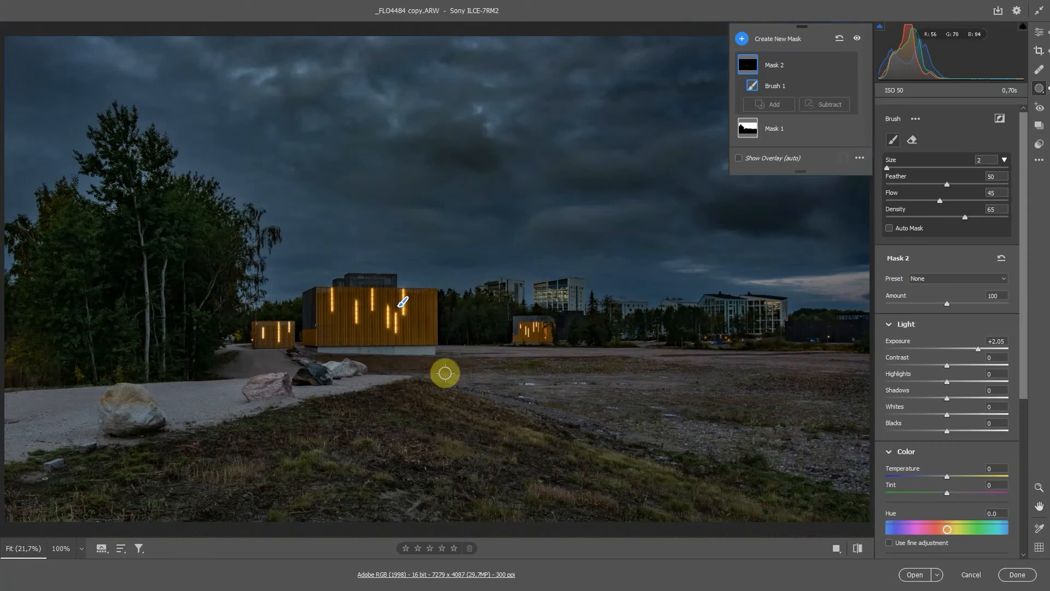
{"action": "left_click", "coordinate": [857, 40]}
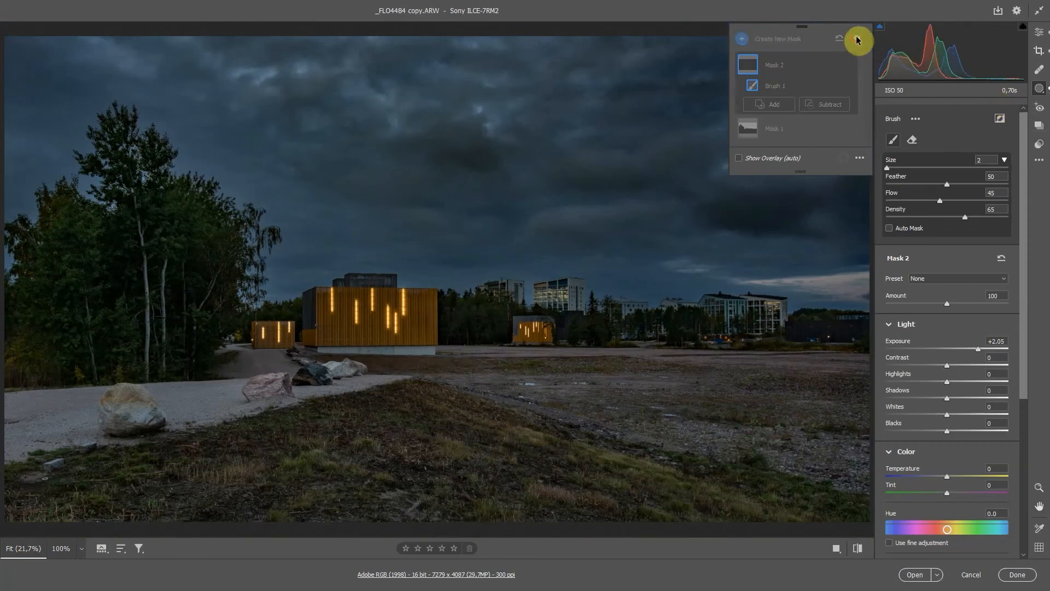
{"action": "left_click", "coordinate": [857, 39]}
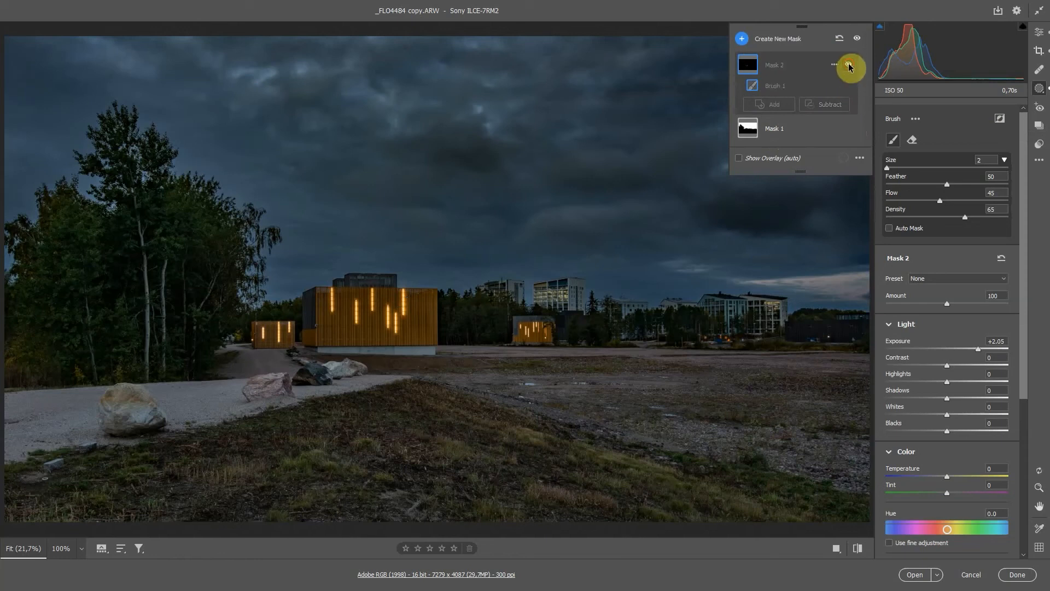
{"action": "left_click", "coordinate": [849, 66]}
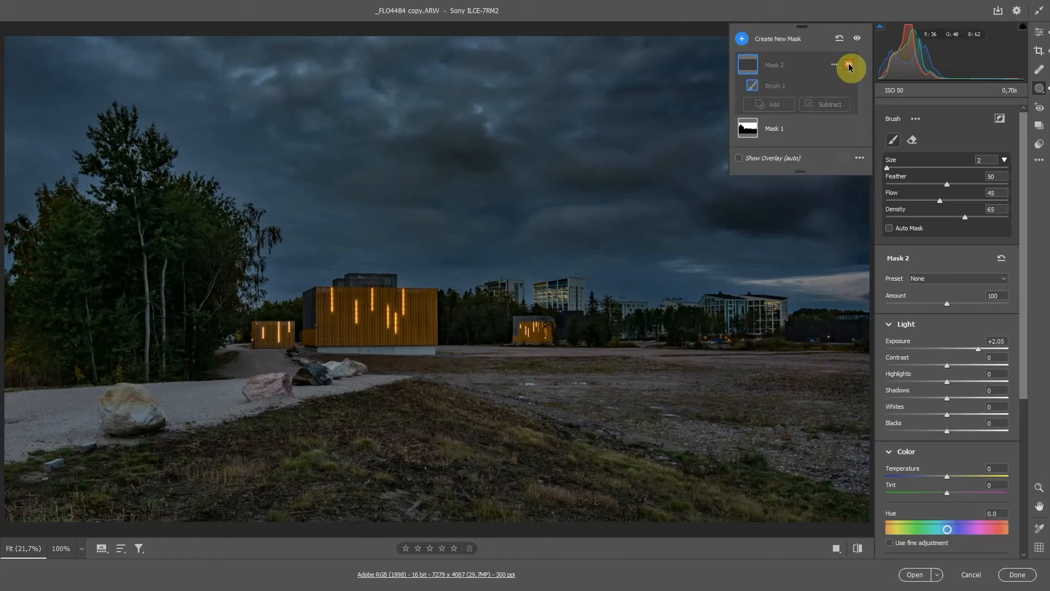
{"action": "left_click", "coordinate": [849, 66]}
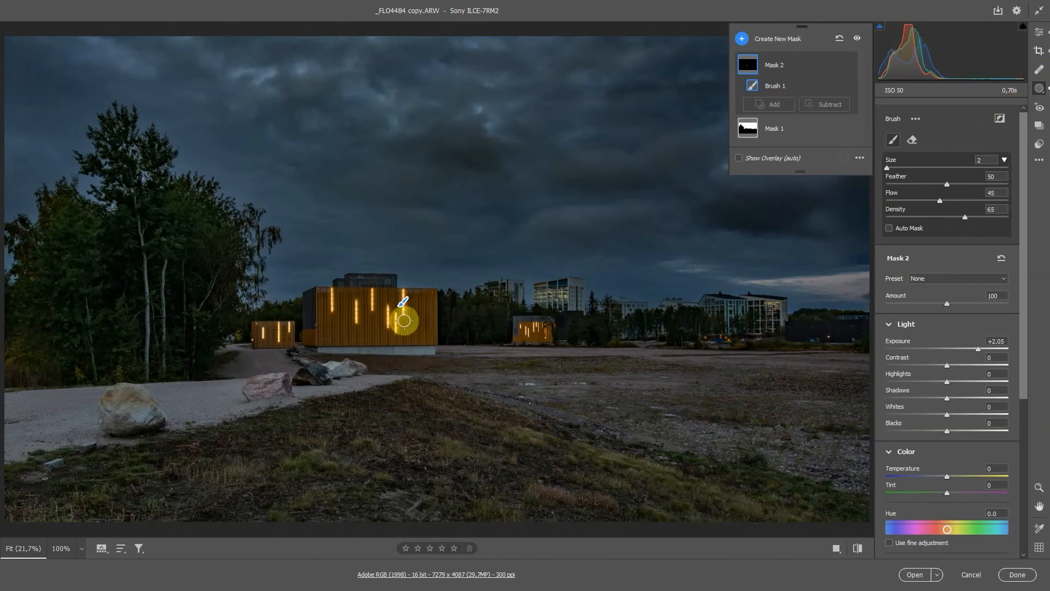
- Set the photo's overall Exposure to +0.20, Contrast to +15 and Blacks to +63
{"action": "left_click", "coordinate": [1039, 32]}
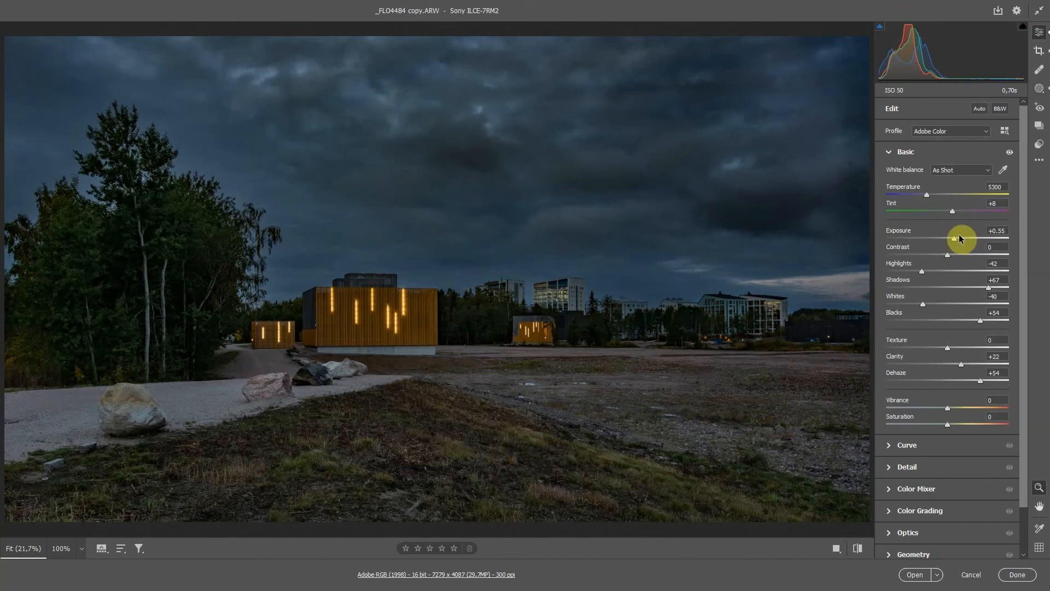
{"action": "left_click_drag", "start_coordinate": [953, 238], "coordinate": [950, 241]}
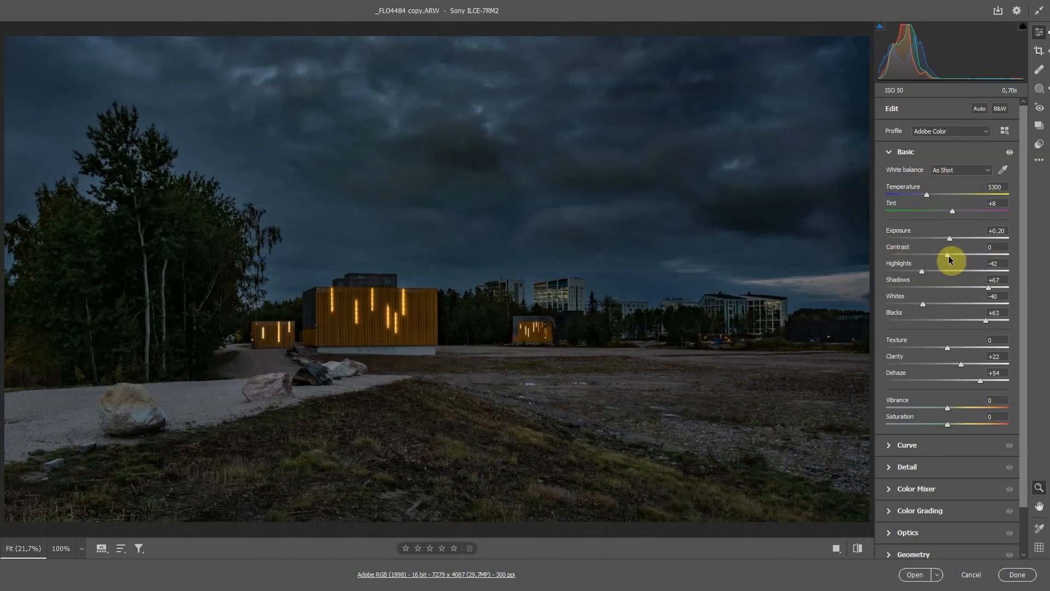
{"action": "left_click_drag", "start_coordinate": [949, 255], "coordinate": [957, 255]}
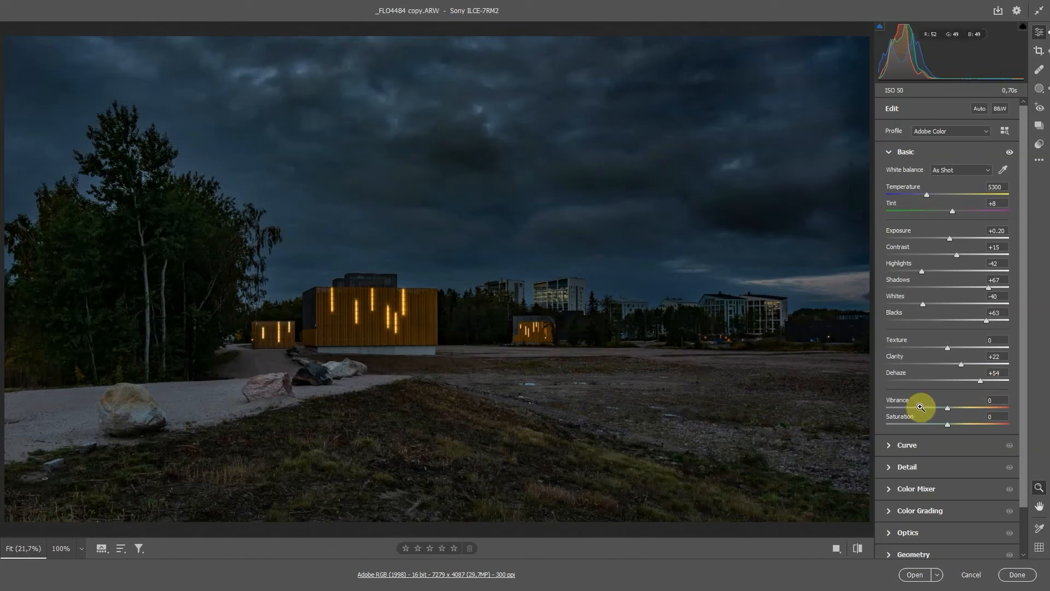
- Heal two spots in the upper-right sky using the Heal type at size 8, with Feather and Opacity at 100
{"action": "left_click", "coordinate": [1041, 91]}
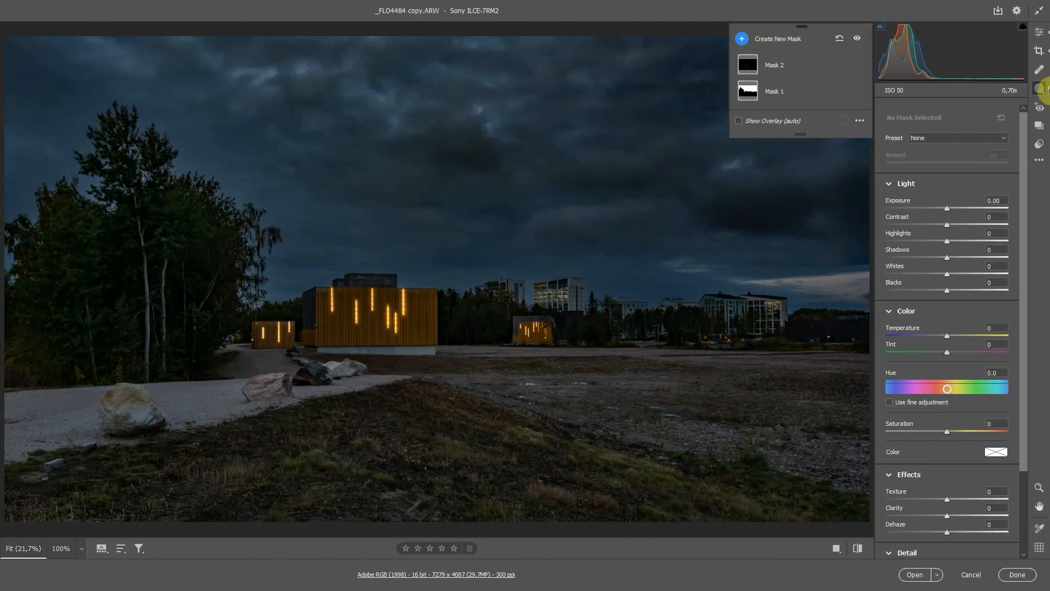
{"action": "left_click", "coordinate": [1039, 70]}
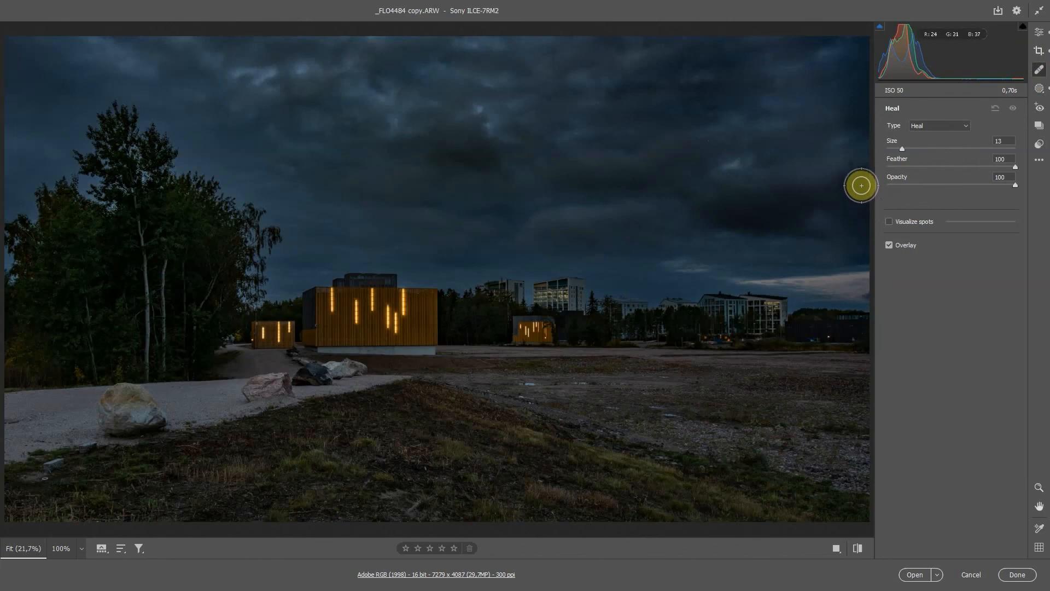
{"action": "key", "text": "bracketleft"}
{"action": "key", "text": "bracketleft"}
{"action": "key", "text": "bracketleft"}
{"action": "key", "text": "bracketleft"}
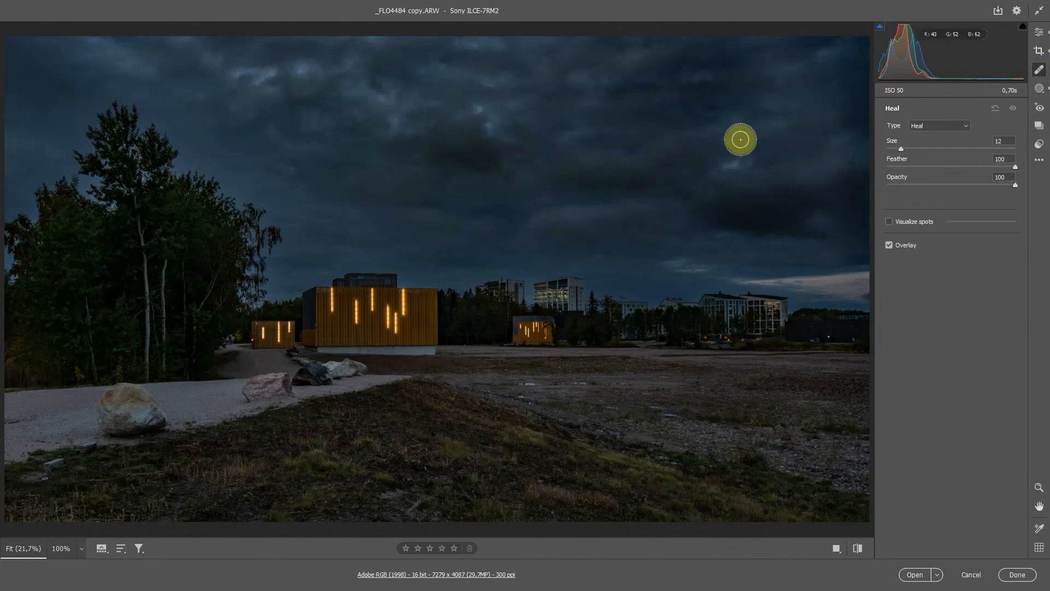
{"action": "key", "text": "bracketleft"}
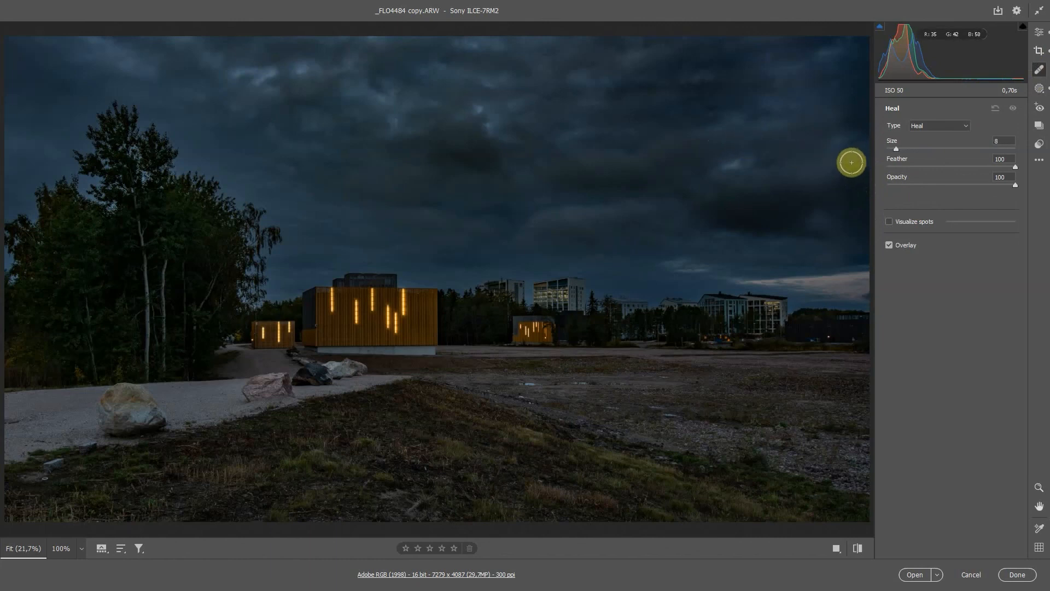
{"action": "left_click", "coordinate": [938, 128]}
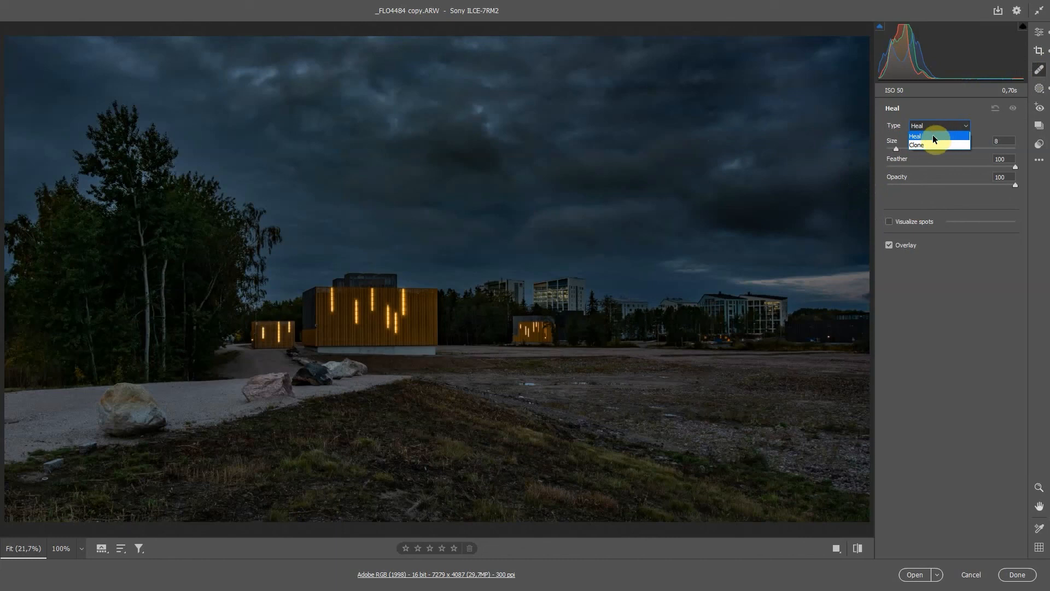
{"action": "left_click", "coordinate": [924, 137]}
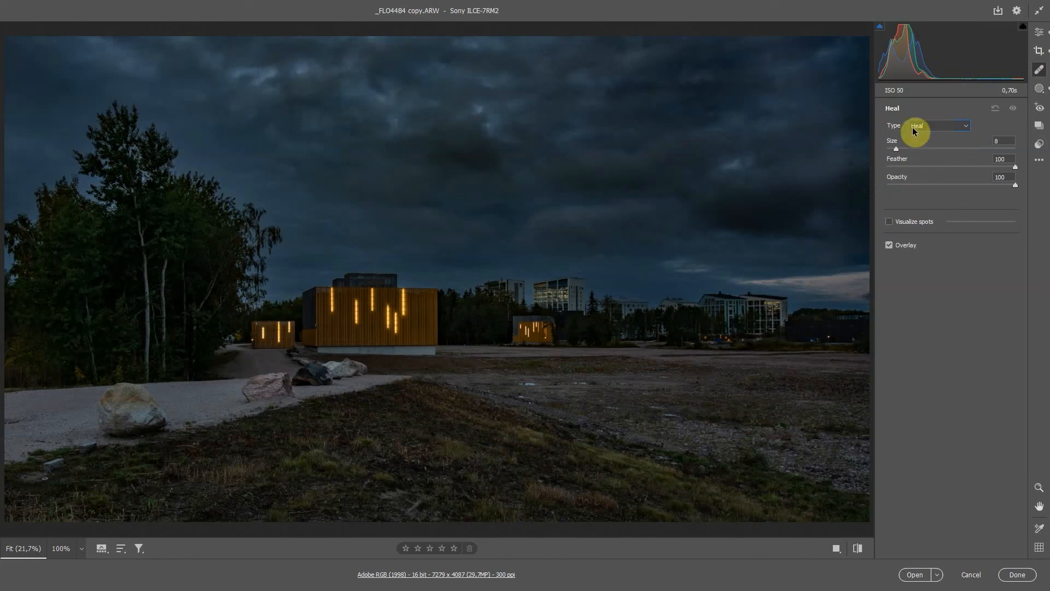
{"action": "left_click", "coordinate": [851, 163]}
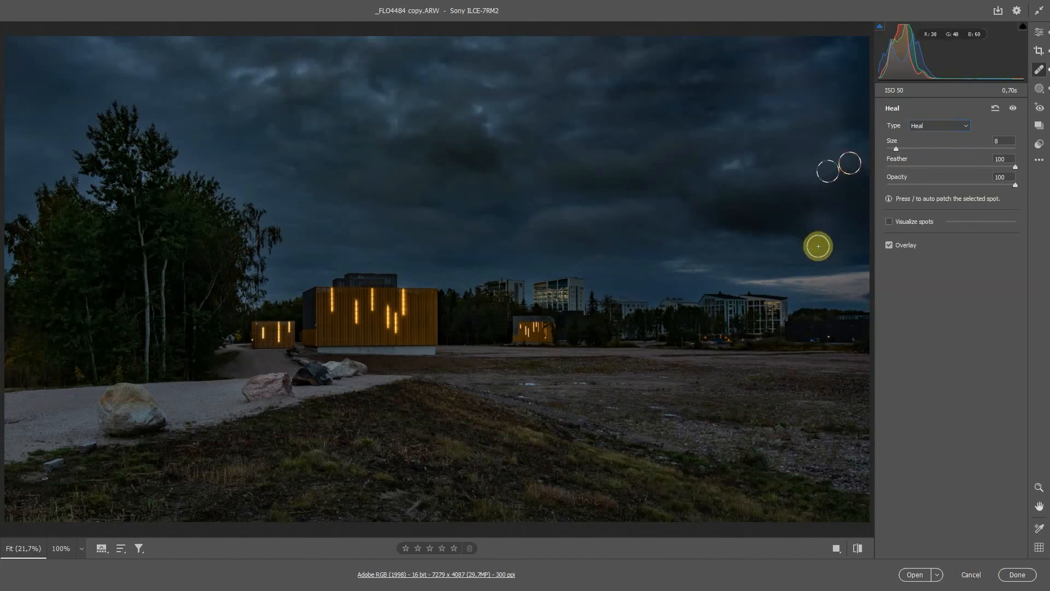
{"action": "left_click", "coordinate": [790, 156]}
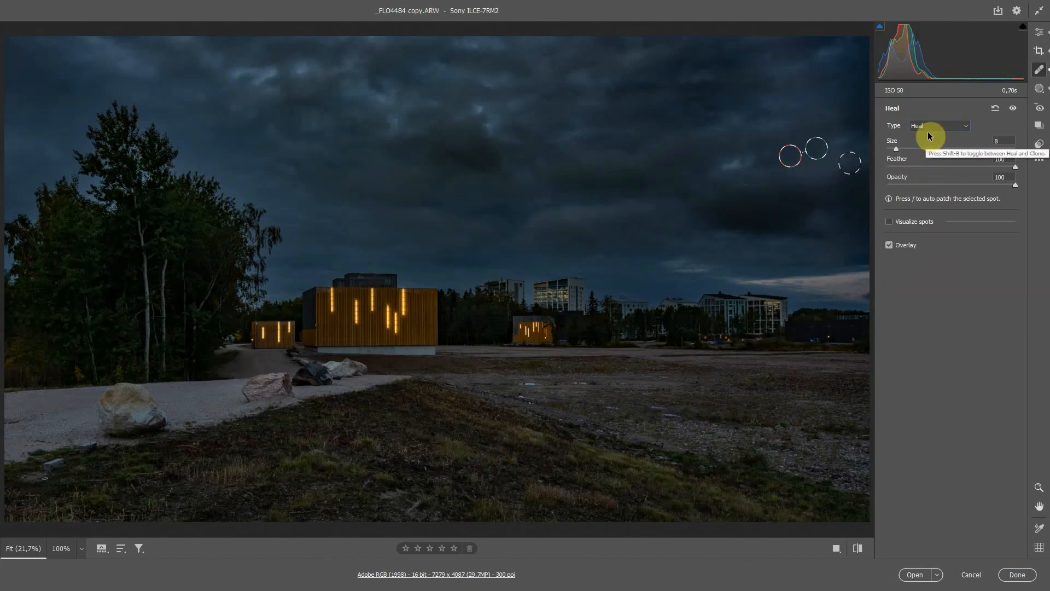
- Return to the main edit settings and finish the raw edit, keeping the adjustments without opening the photo
{"action": "left_click", "coordinate": [1039, 33]}
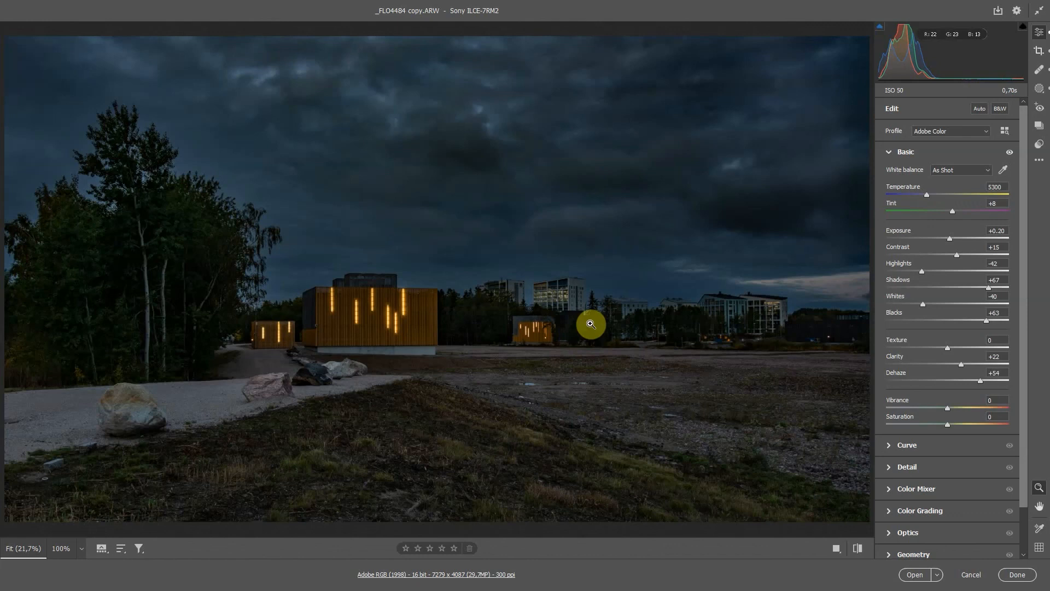
{"action": "left_click", "coordinate": [1017, 577]}
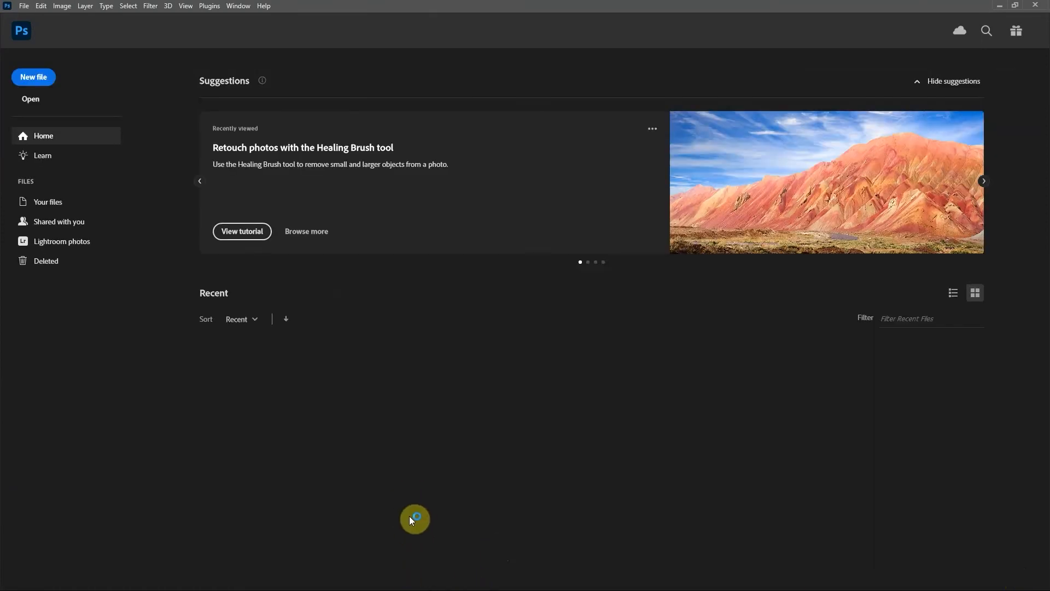
- Switch to Bridge and compare the previews of _FLO4484.ARW and _FLO4484 copy.ARW
{"action": "key", "text": "alt+Tab"}
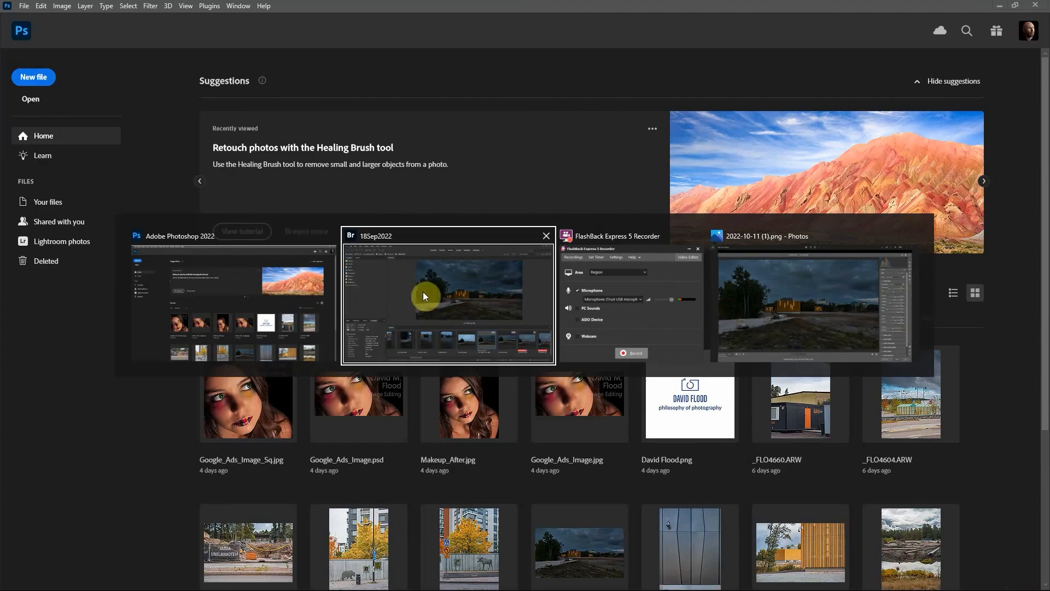
{"action": "left_click", "coordinate": [440, 296]}
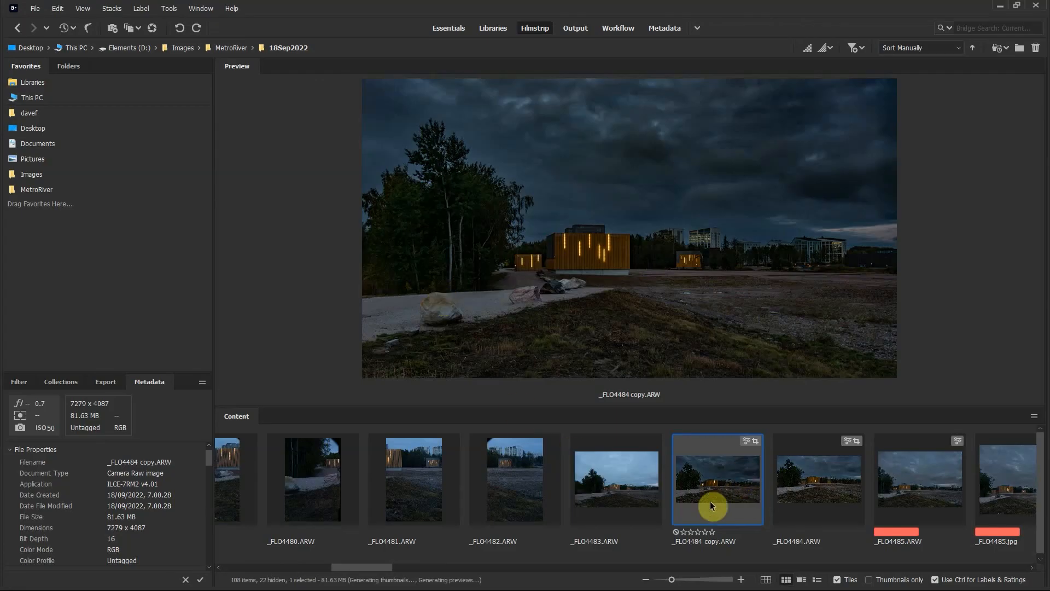
{"action": "left_click", "coordinate": [801, 475]}
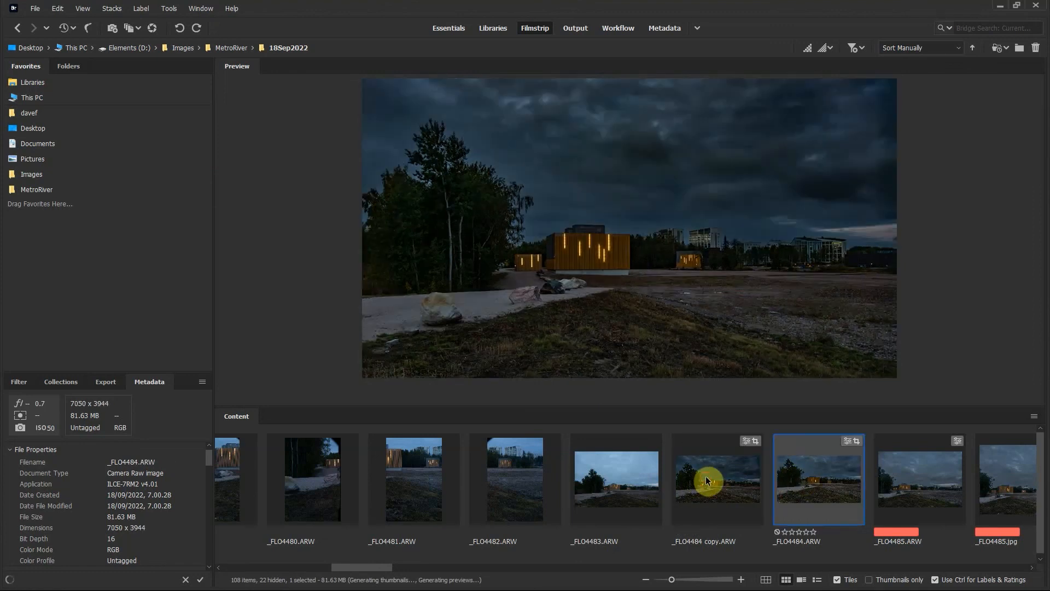
{"action": "key", "text": "Left"}
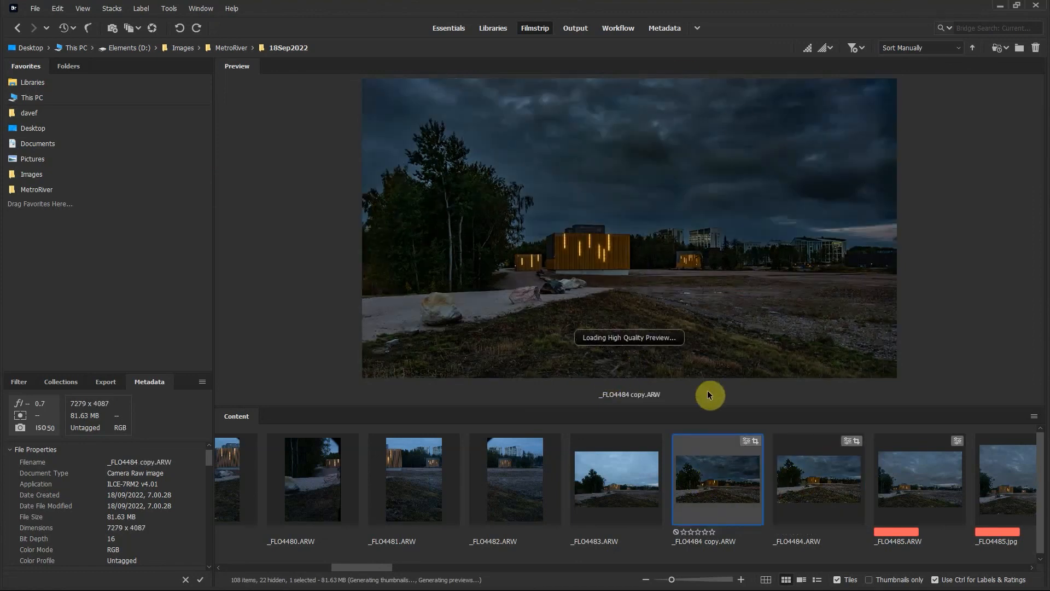